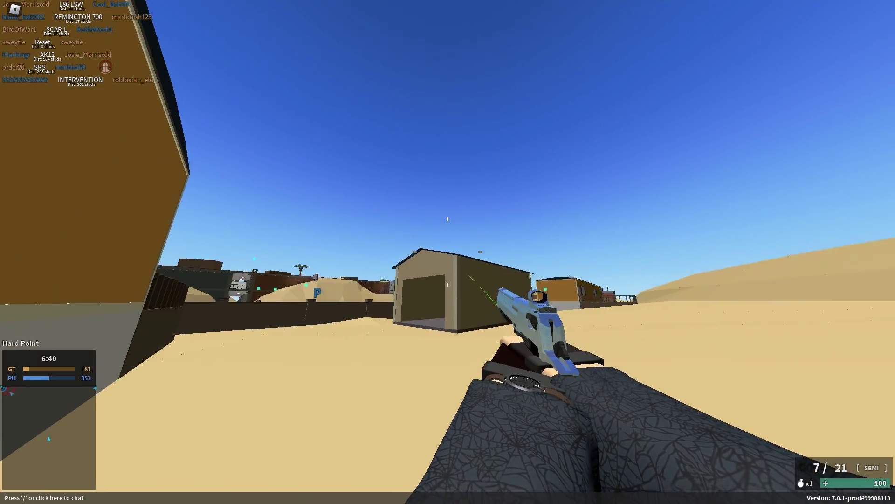
key("w")
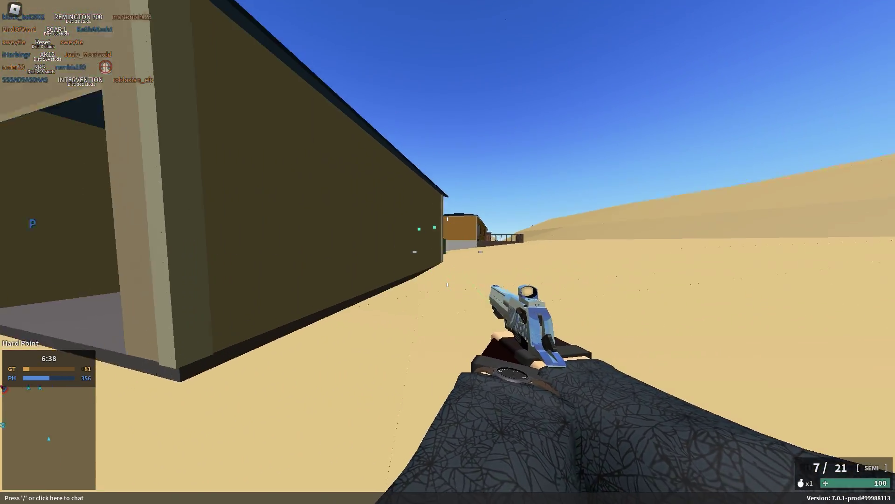
key("w")
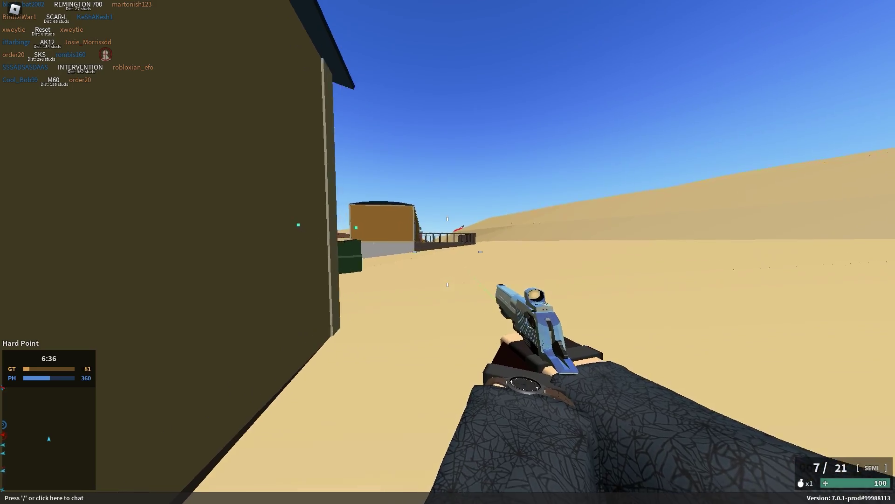
key("w")
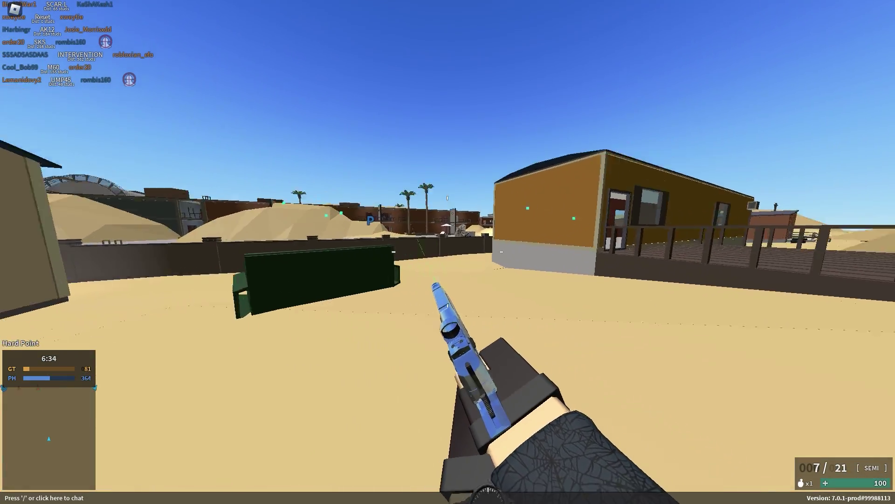
key("w")
key("space")
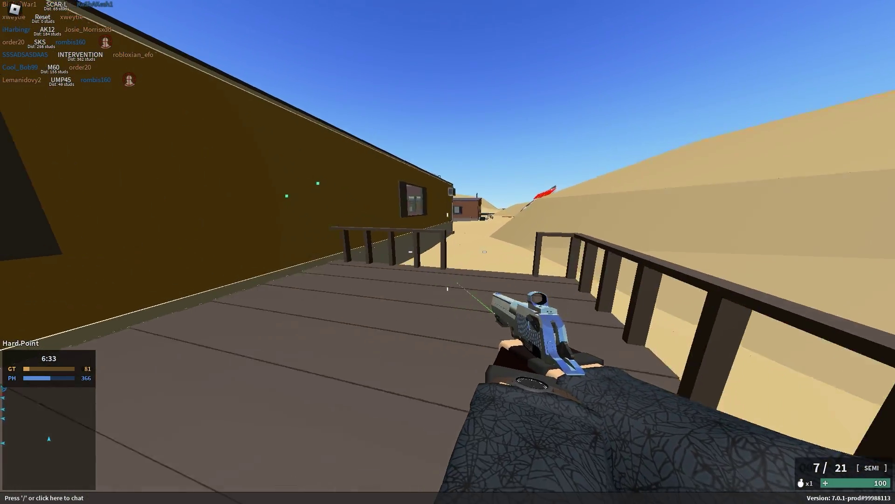
key("space")
key("w")
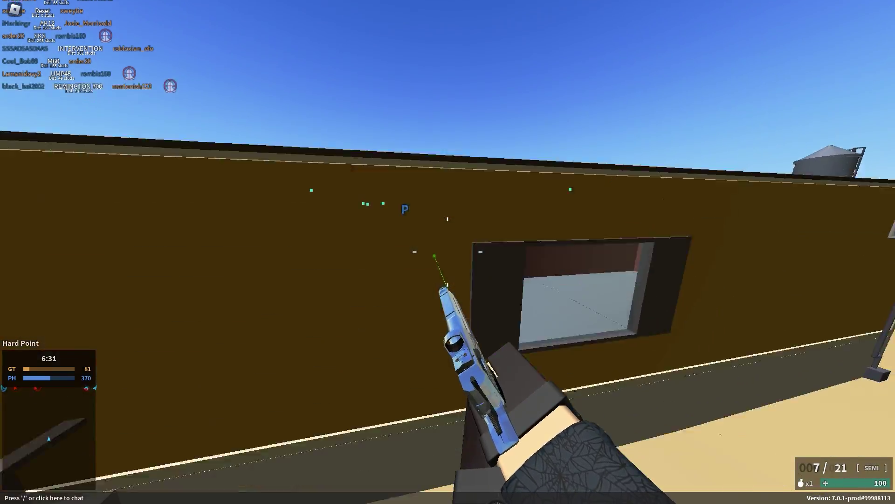
key("w")
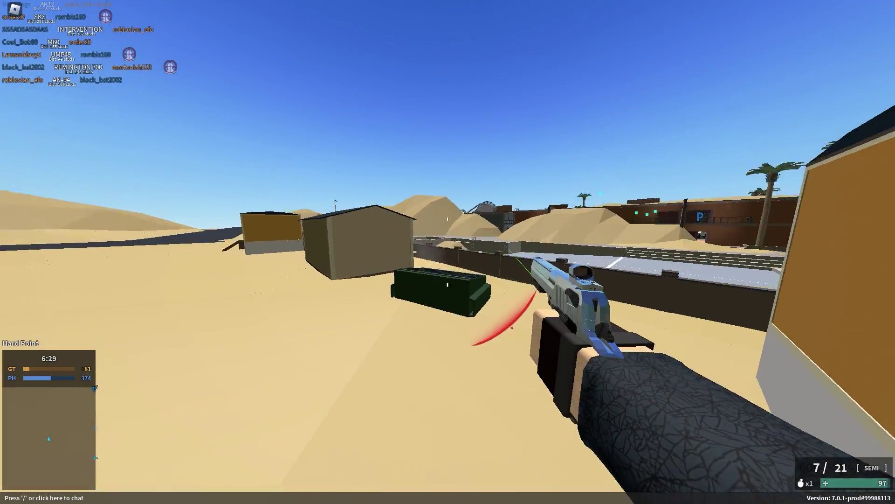
key("w")
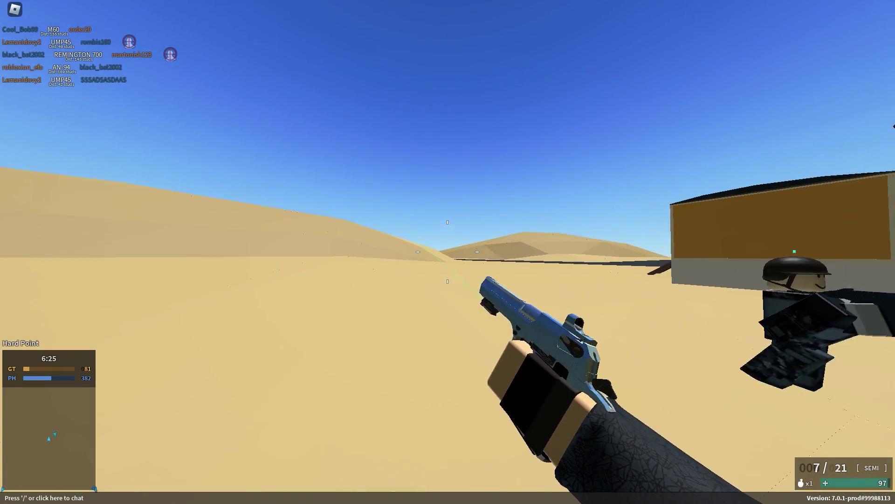
key("w")
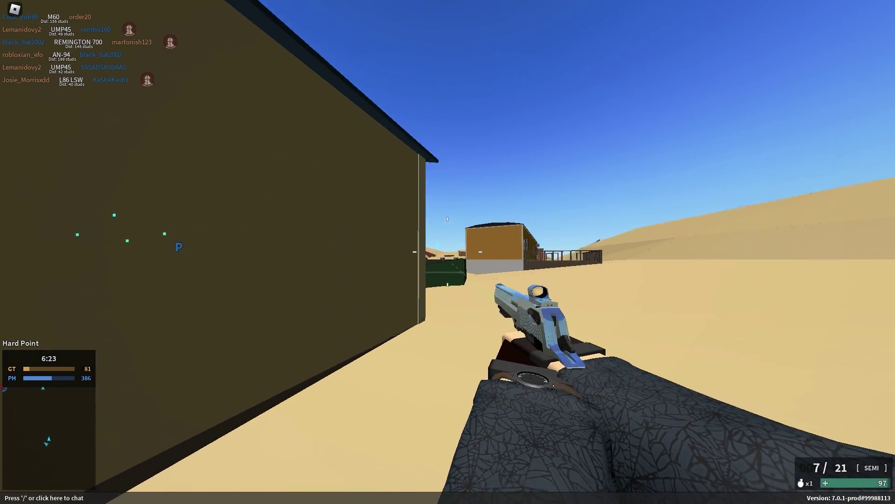
key("w")
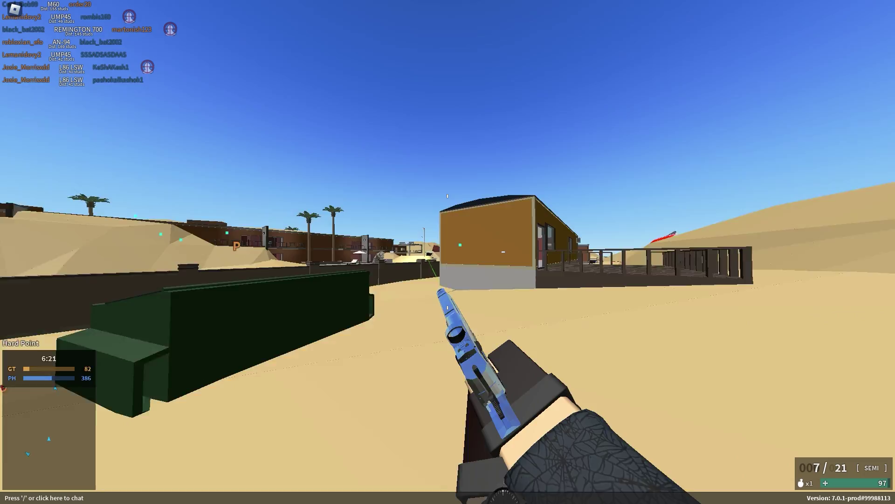
key("w")
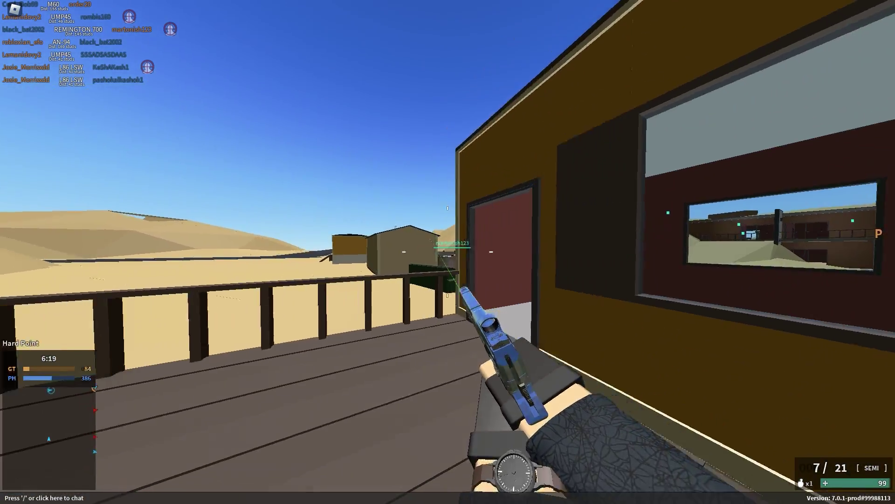
key("w")
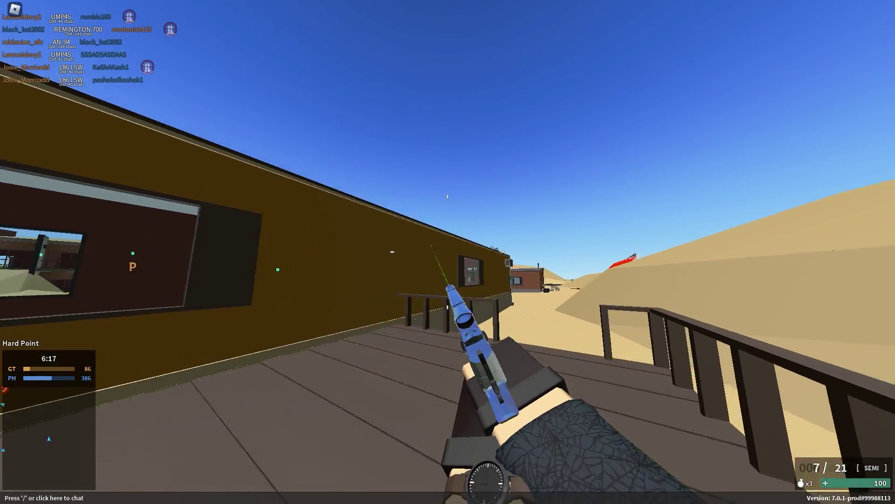
key("space")
key("a")
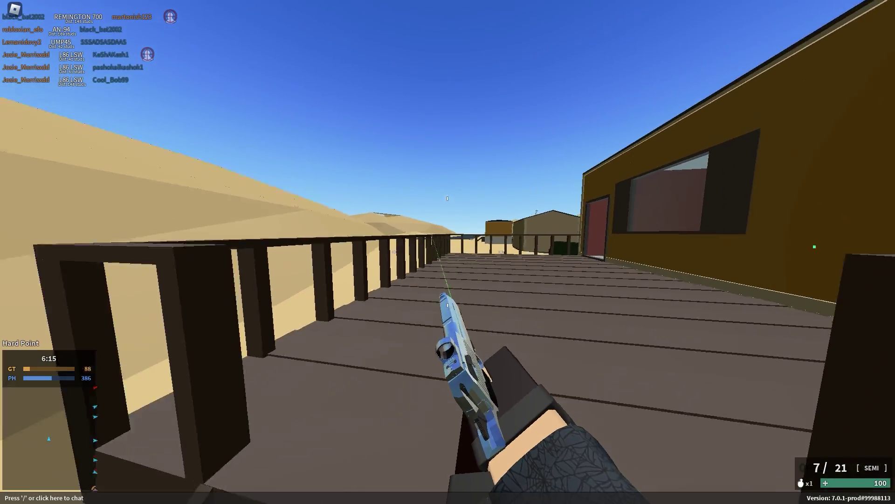
key("w")
key("space")
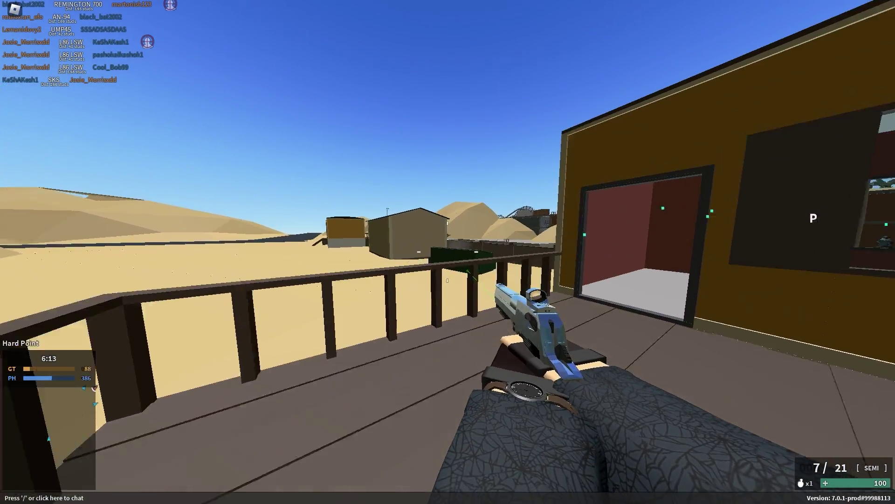
key("space")
key("w")
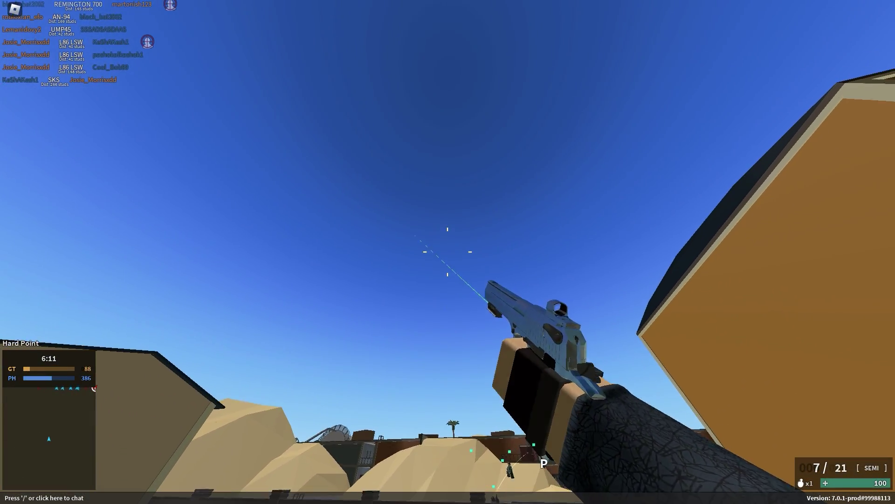
key("w")
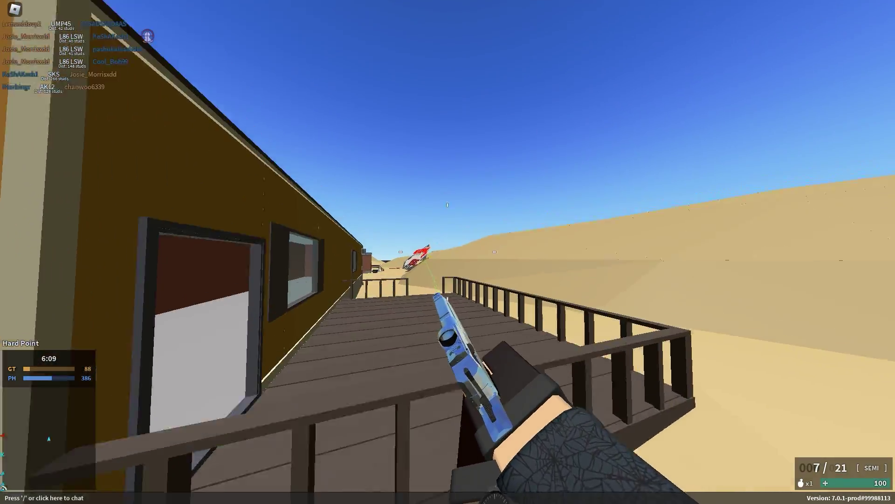
key("space")
key("w")
key("space")
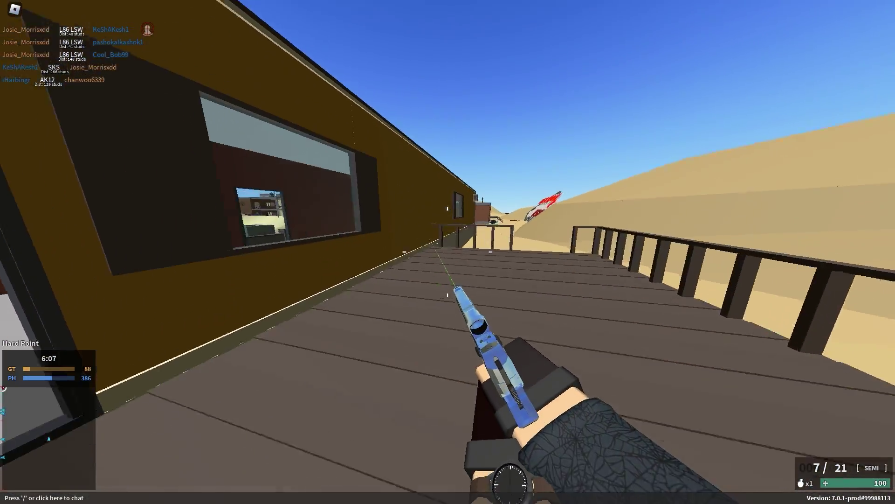
key("space")
key("w")
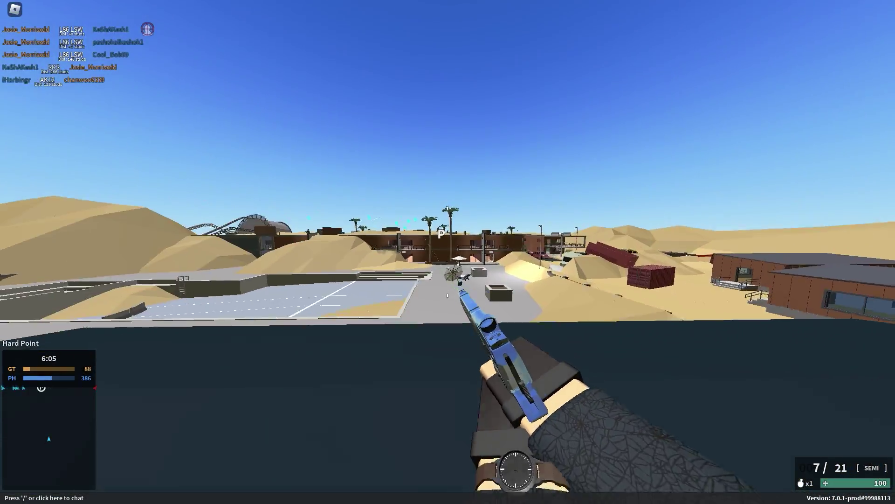
key("w")
key("space")
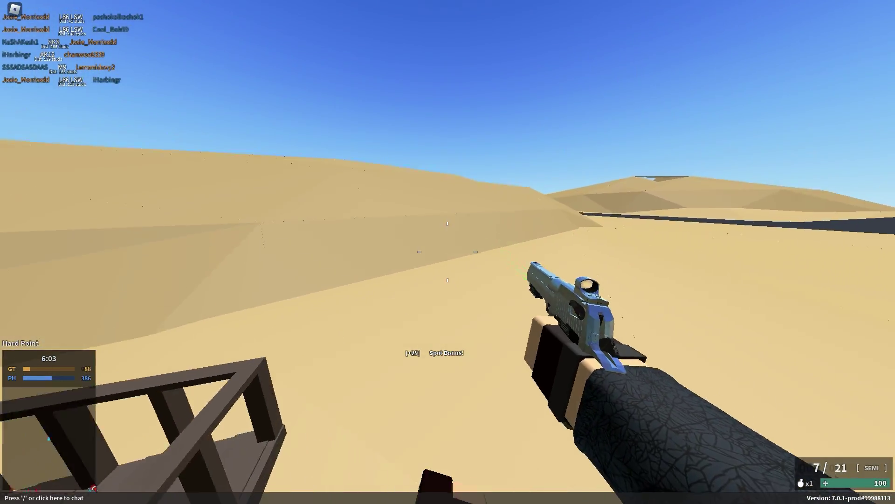
key("w")
key("space")
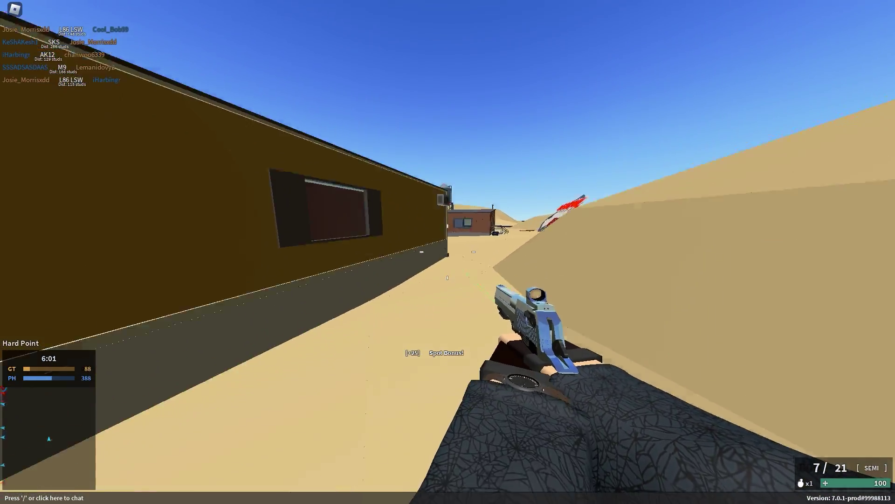
key("a")
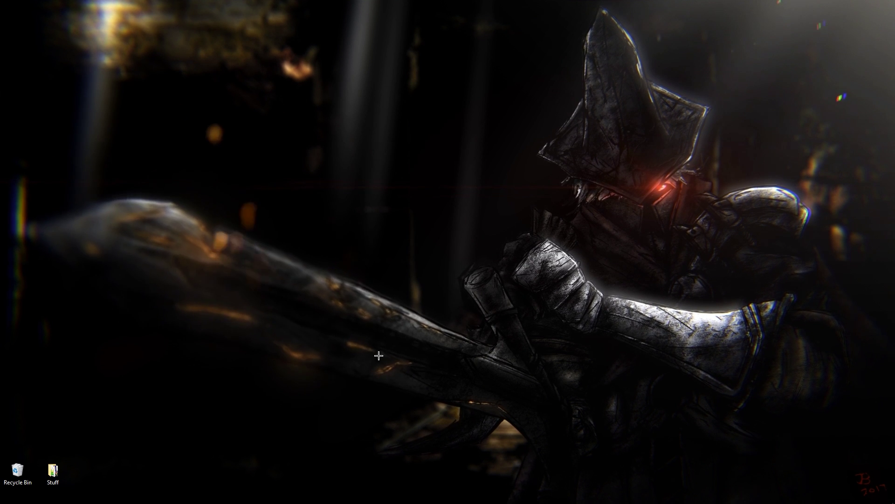
- Switch to the web browser and launch Phantom Forces from its Roblox page
left_click(364, 452)
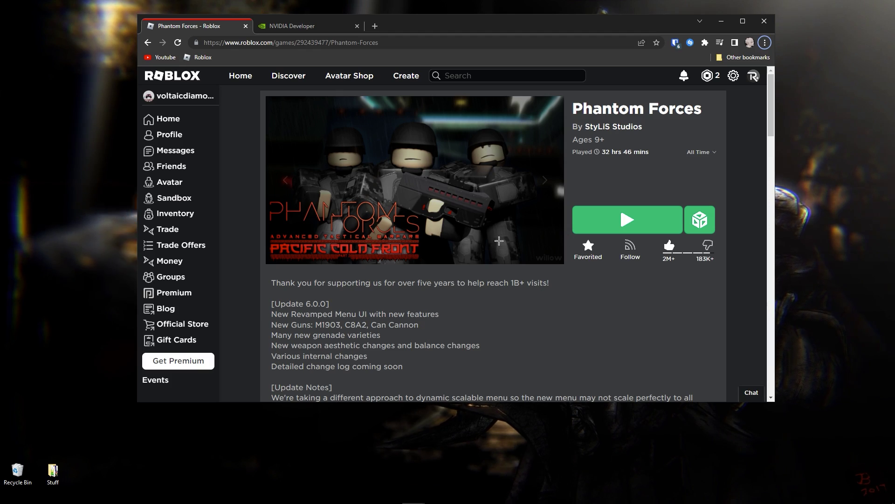
left_click(623, 223)
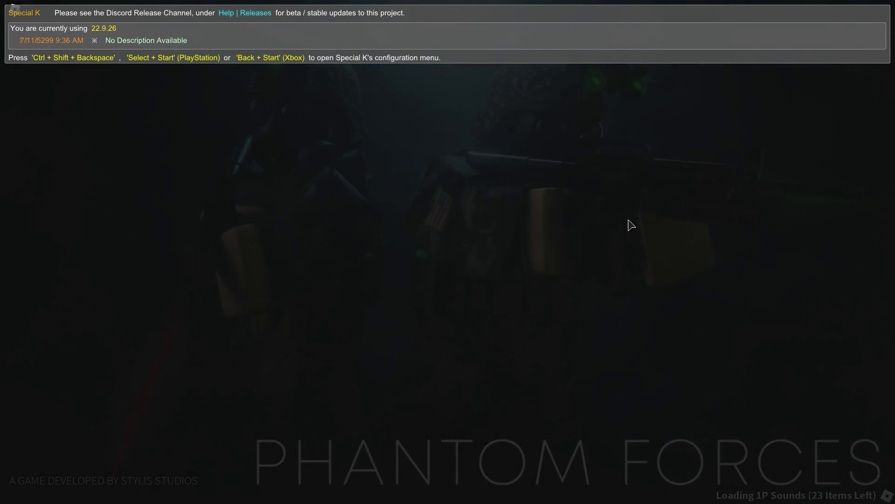
- View the Roblox in-game settings while Phantom Forces loads and return to the game
key("Escape")
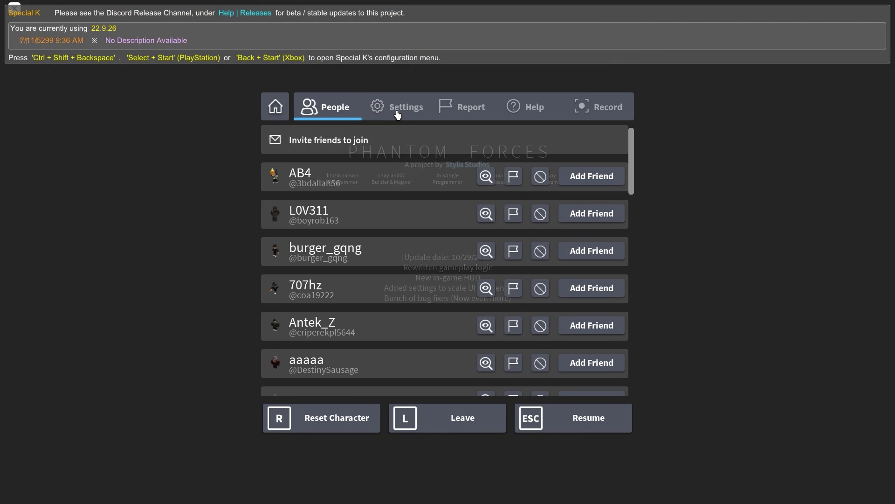
left_click(401, 109)
key("Escape")
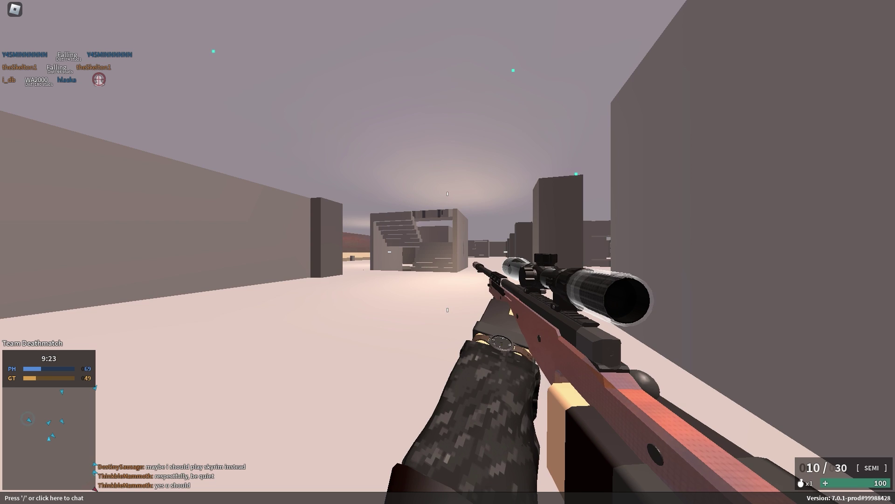
- Enter the Phantom Forces match and switch to the pistol
key("Tab")
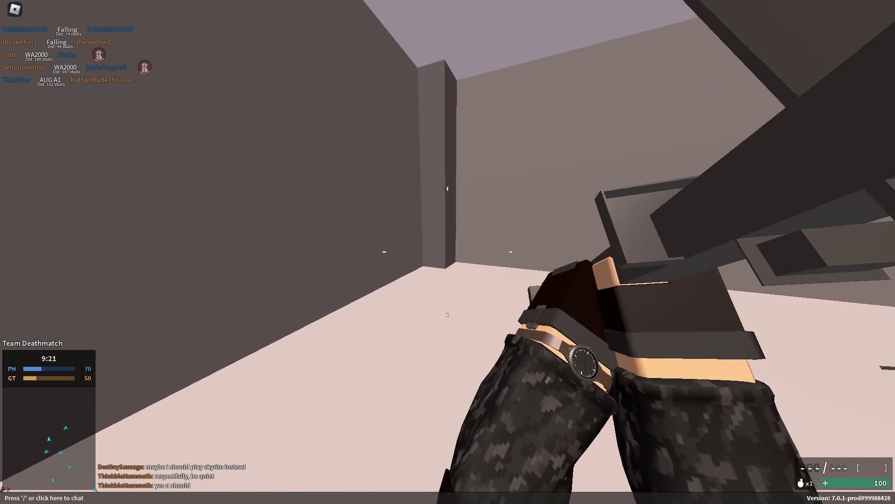
key("2")
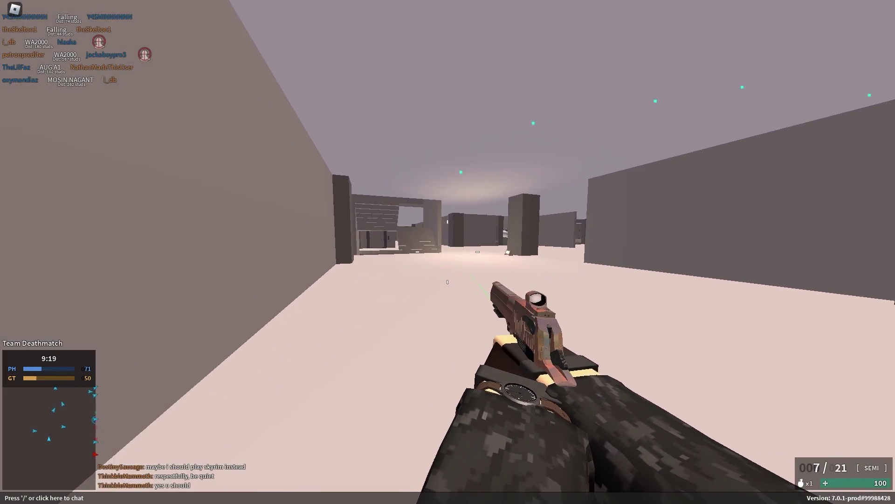
key("a")
key("d")
key("a")
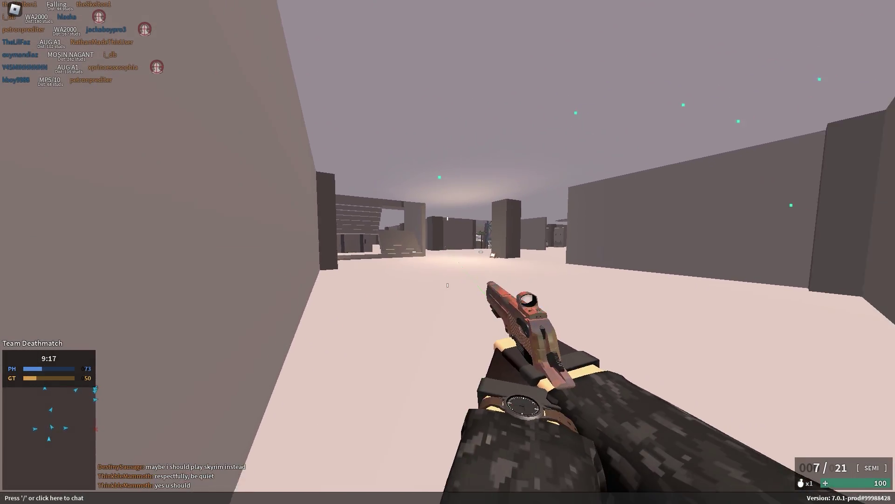
- Check the graphics mode and graphics quality in the Roblox settings and resume the match
key("Escape")
left_click(395, 108)
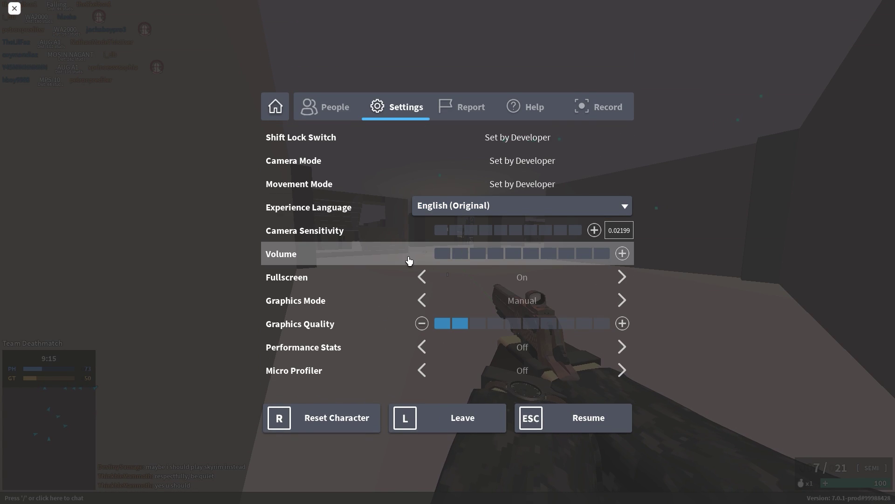
key("Escape")
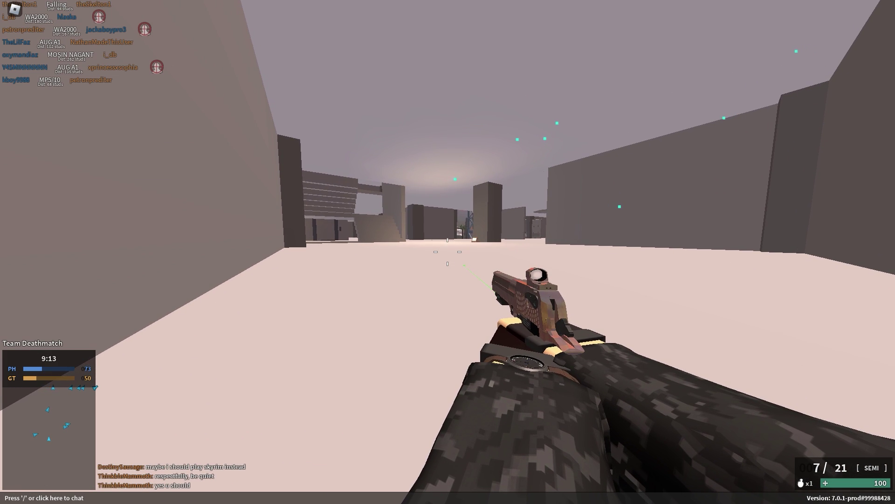
key("w")
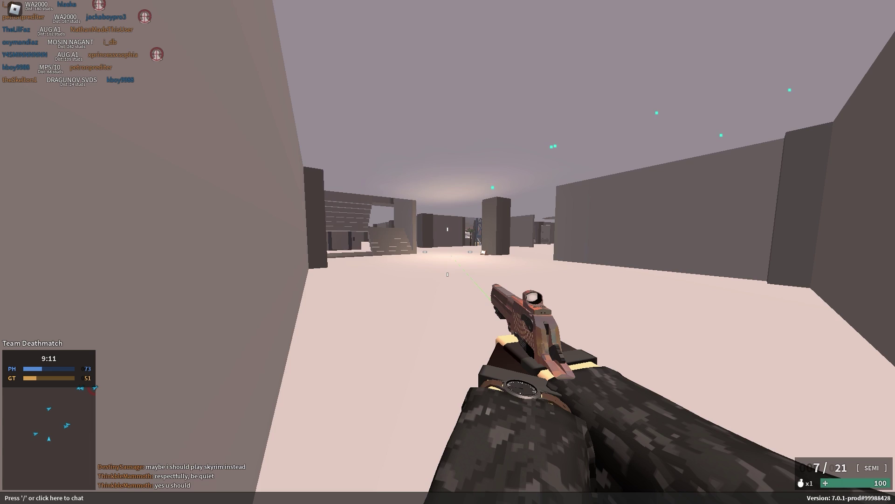
key("w")
key("s")
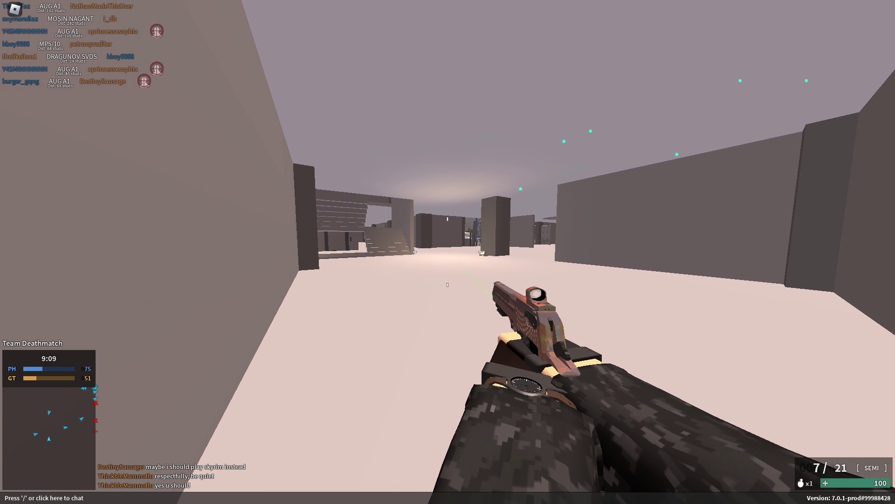
key("w")
- Bring up the Special K control panel over the game, reposition it, and open the D3D11 Render Mod Toolkit
key("ctrl+shift+BackSpace")
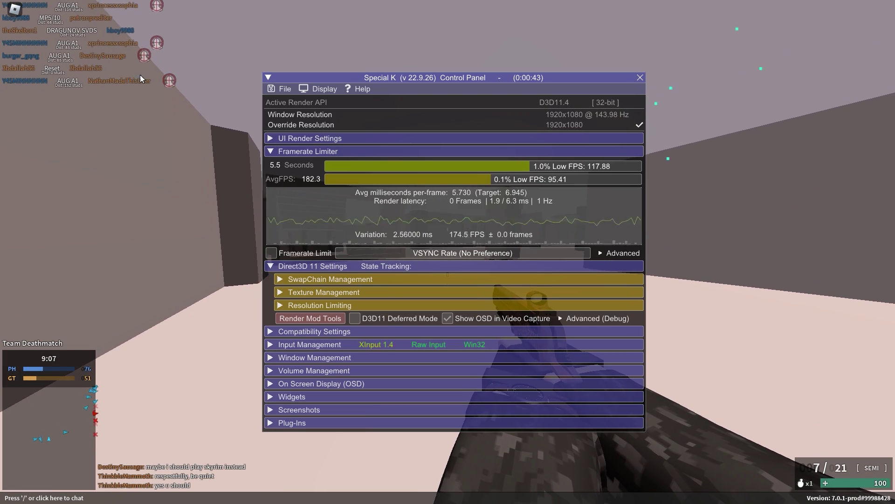
key("w")
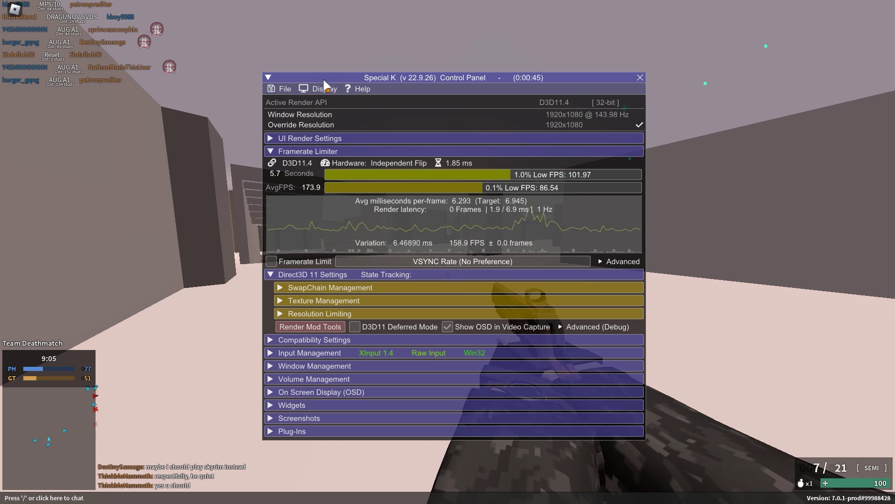
left_click_drag(325, 78, 487, 22)
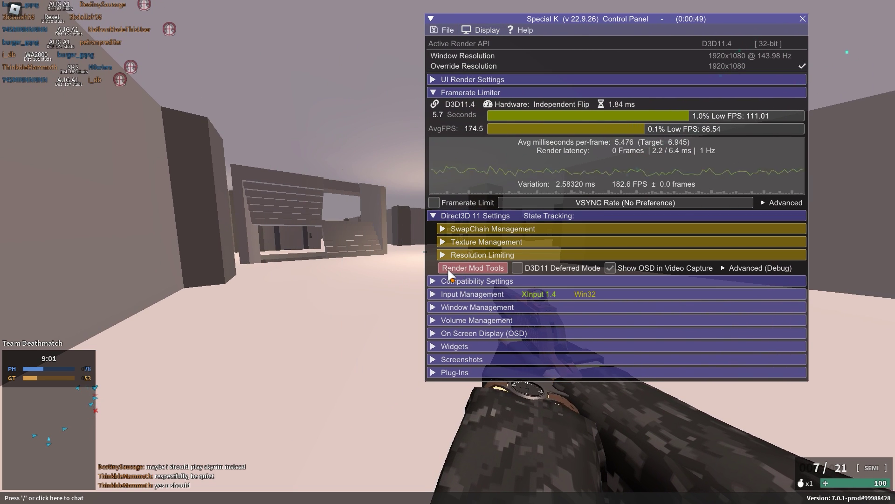
left_click(467, 271)
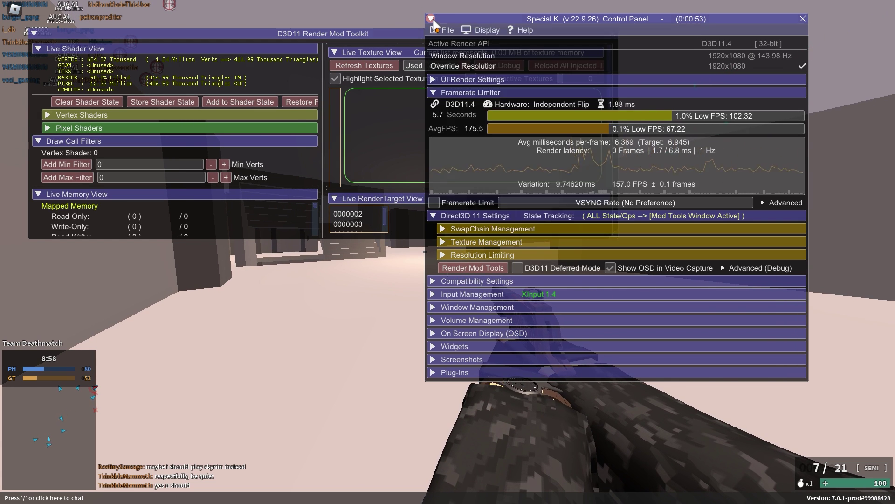
- Collapse the Special K control panel, then reposition and resize the Render Mod Toolkit so its texture view fills a tall window
double_click(458, 18)
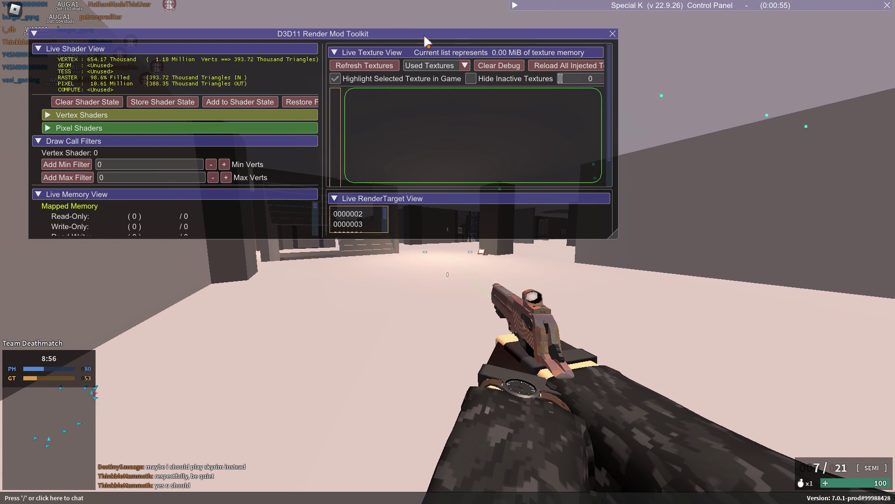
left_click_drag(424, 34, 513, 132)
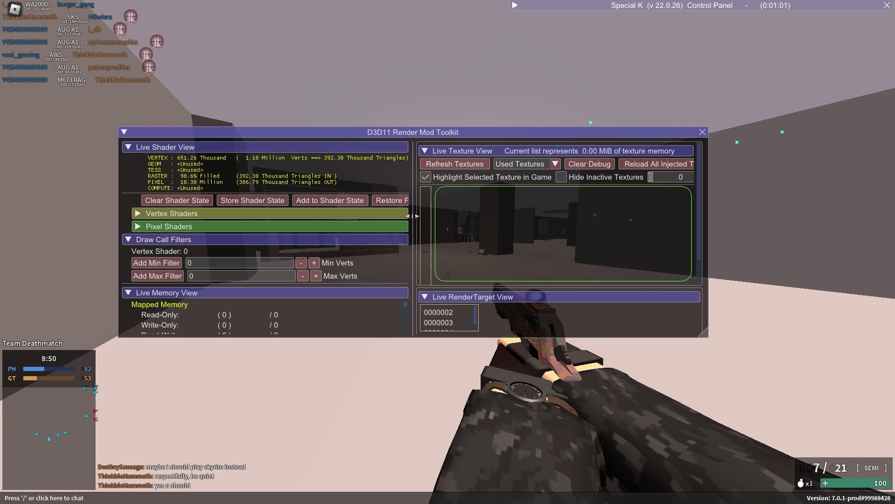
left_click_drag(412, 215, 110, 199)
left_click_drag(211, 130, 211, 82)
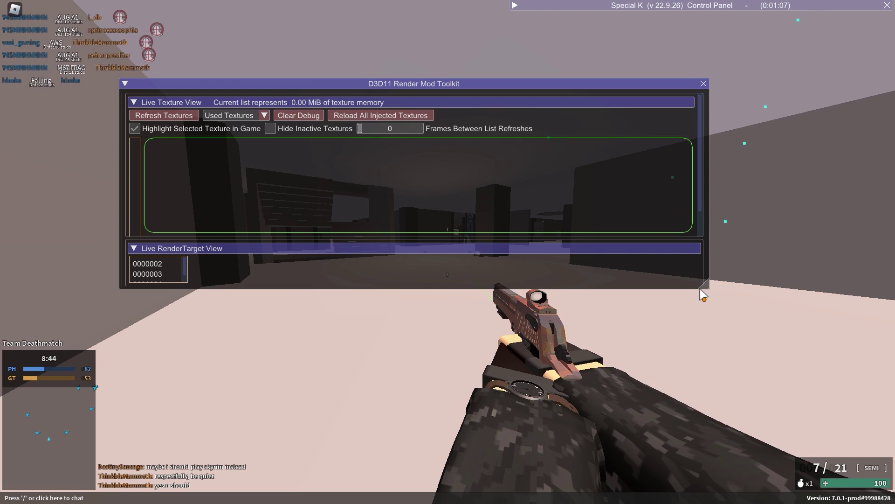
left_click_drag(704, 286, 468, 482)
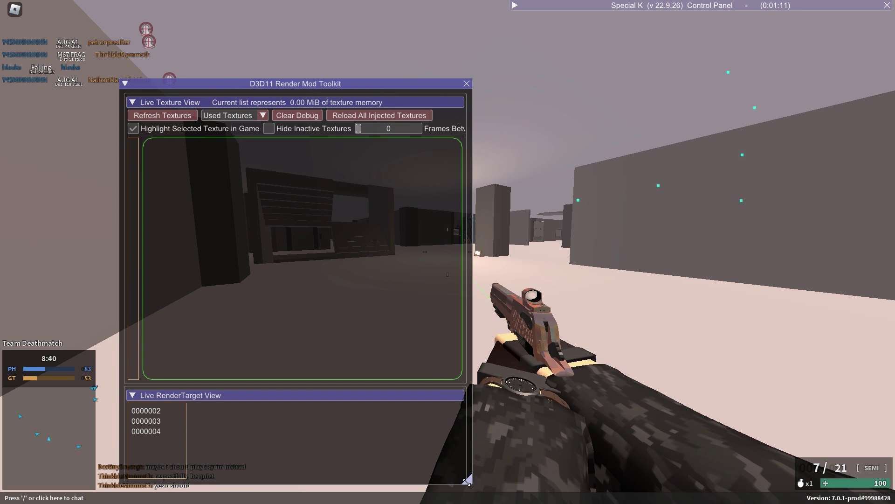
left_click_drag(223, 80, 328, 46)
- Refresh the live texture list with Used Textures as the filter and inactive textures hidden
left_click(350, 81)
left_click(334, 107)
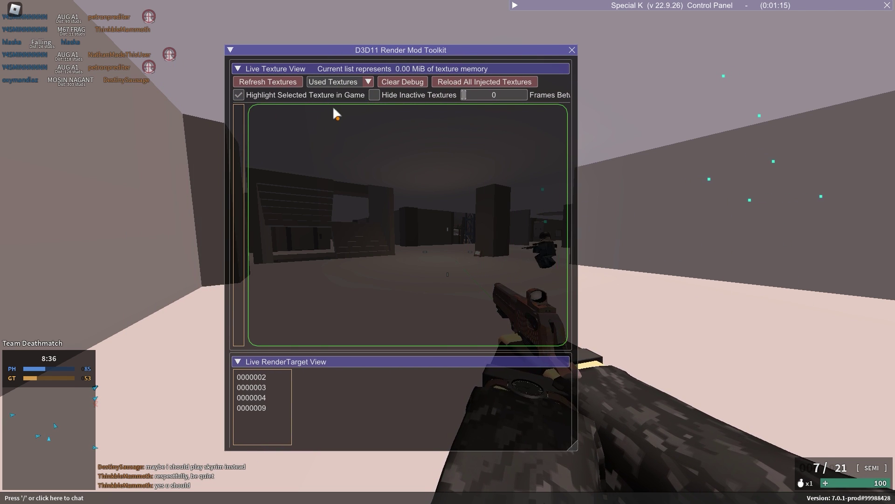
left_click(375, 95)
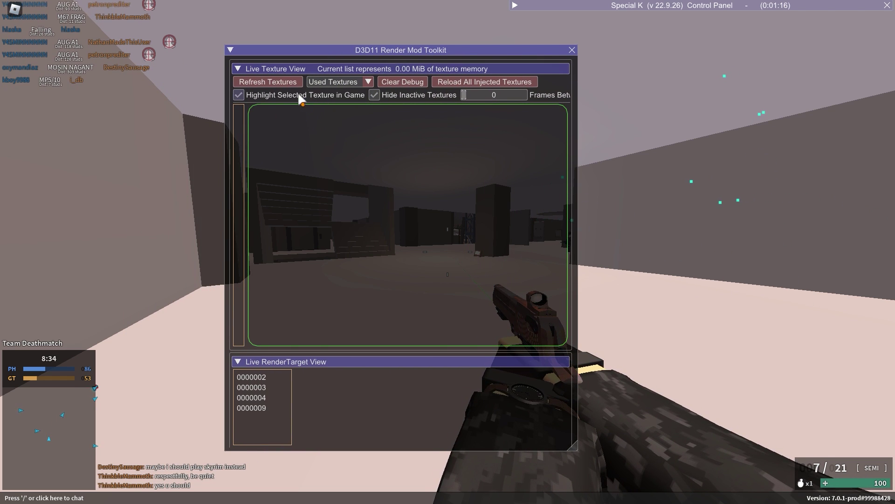
left_click(265, 82)
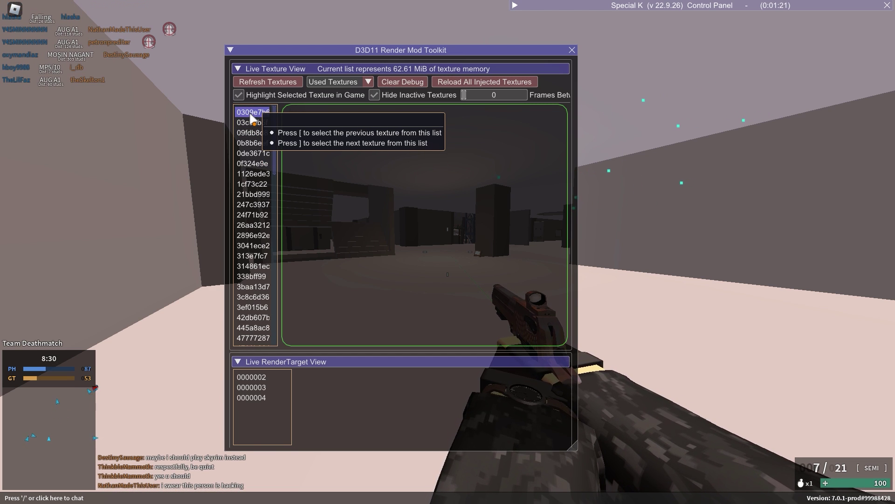
- Step through the live texture list to the dark camo arm texture 73721735 and check its dump to disk
left_click(251, 123)
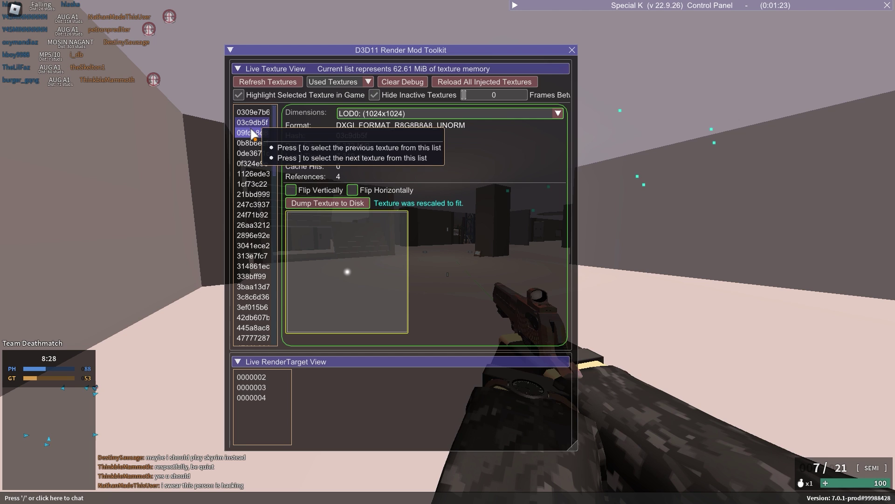
left_click(252, 130)
left_click(253, 113)
key("]")
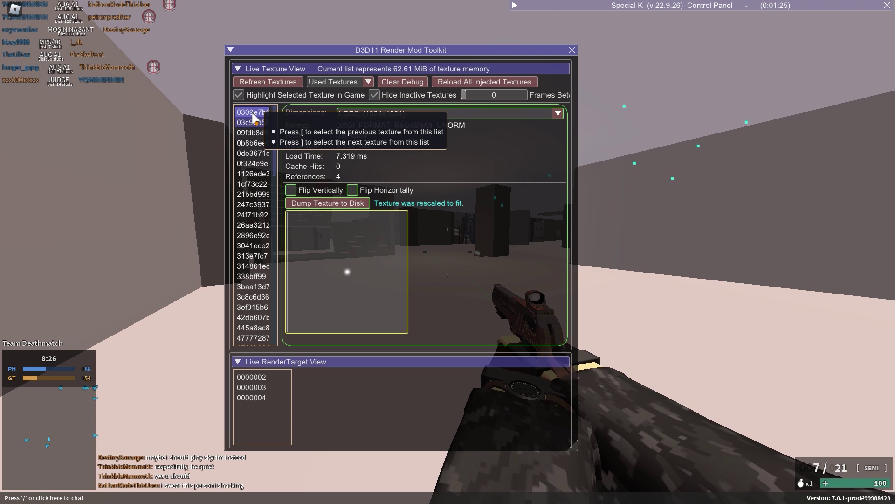
key("]")
key("]")
key("bracketright")
key("bracketright")
key("bracketright")
key("bracketright")
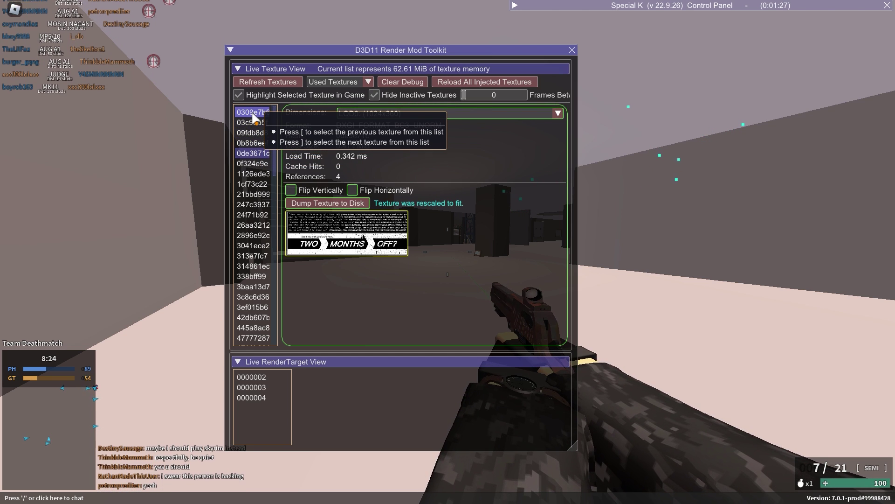
key("bracketright")
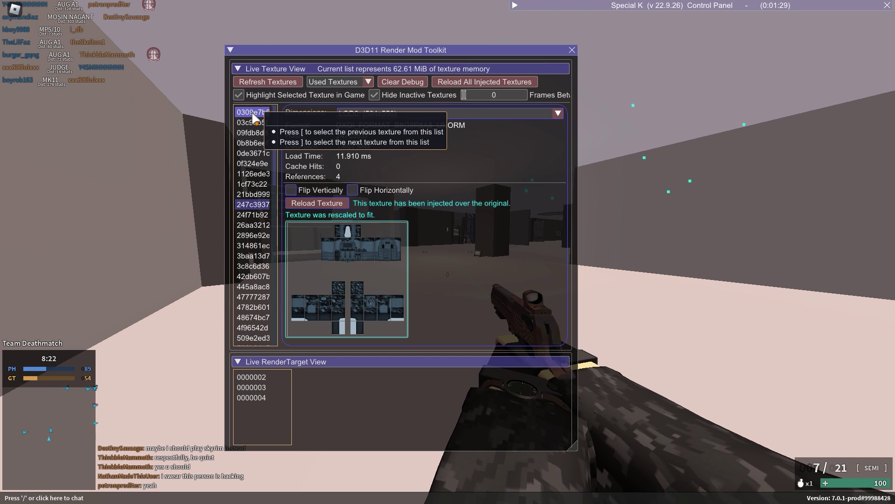
key("bracketright")
key("bracketright")
key("bracketright")
key("bracketright")
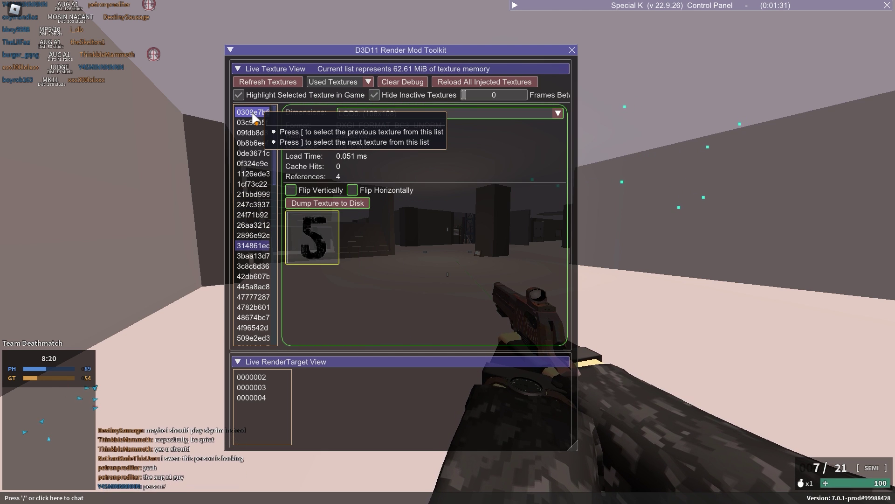
key("bracketright")
key("bracketright")
key("bracketright")
key("bracketright")
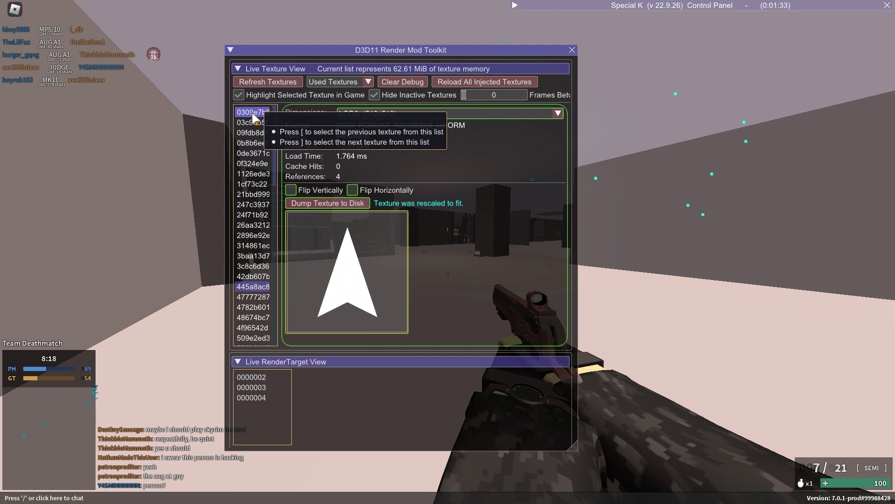
key("bracketright")
key("bracketright")
key("bracketright")
key("bracketright")
key("bracketright")
key("bracketright")
key("bracketright")
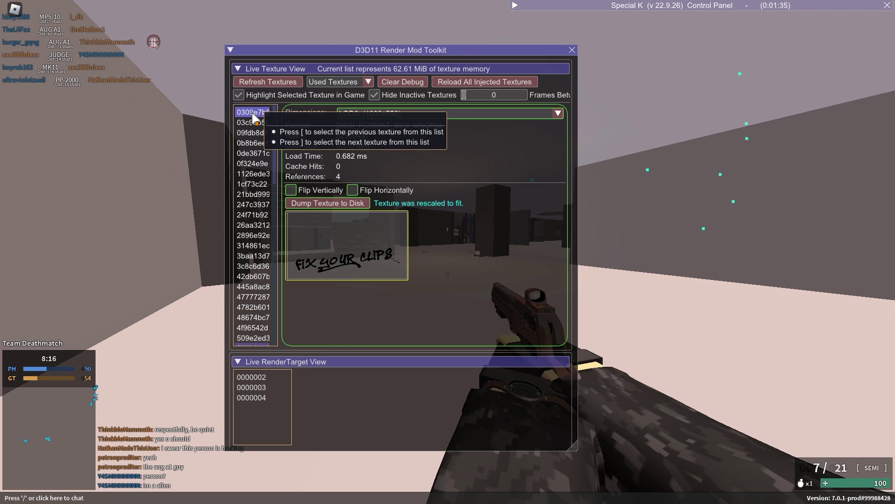
key("bracketright")
key("bracketright")
key("bracketright")
key("bracketright")
key("bracketright")
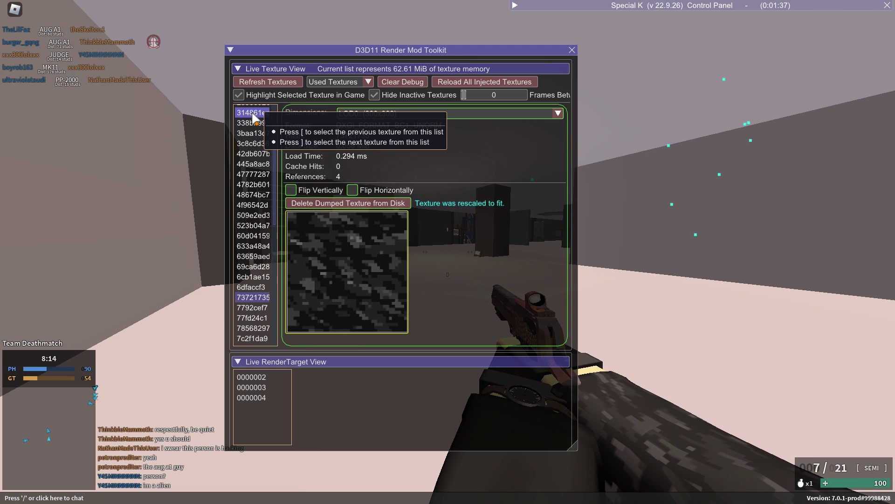
key("bracketleft")
key("bracketright")
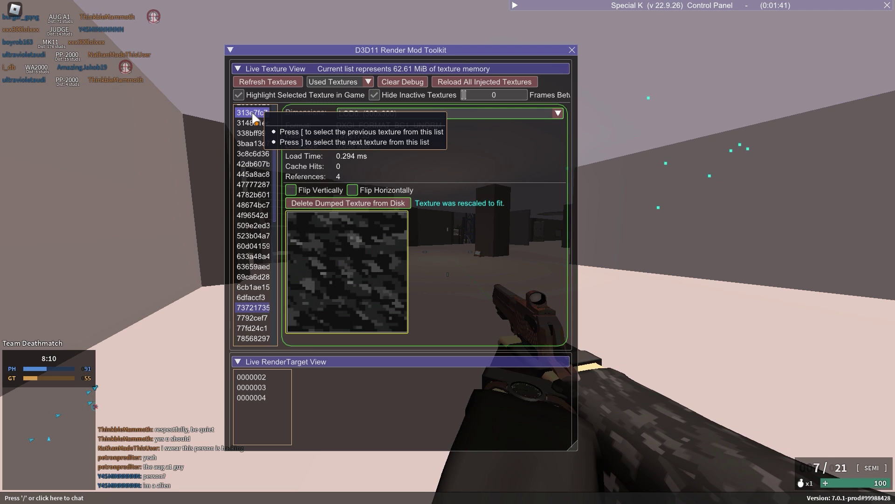
left_click(324, 203)
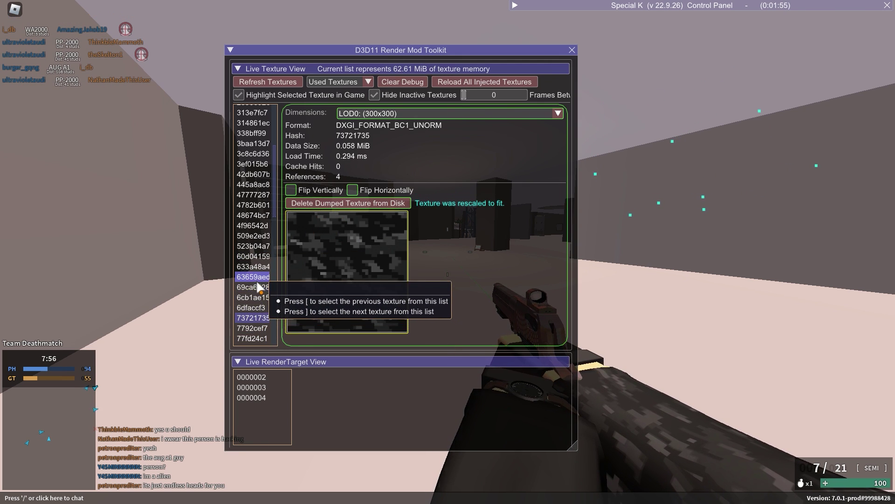
- Find the other camo arm texture 93c85f46 in the list, delete its existing dump, and dump it to disk again
key("bracketright")
key("bracketright")
key("bracketright")
key("bracketright")
key("bracketright")
key("bracketright")
key("bracketright")
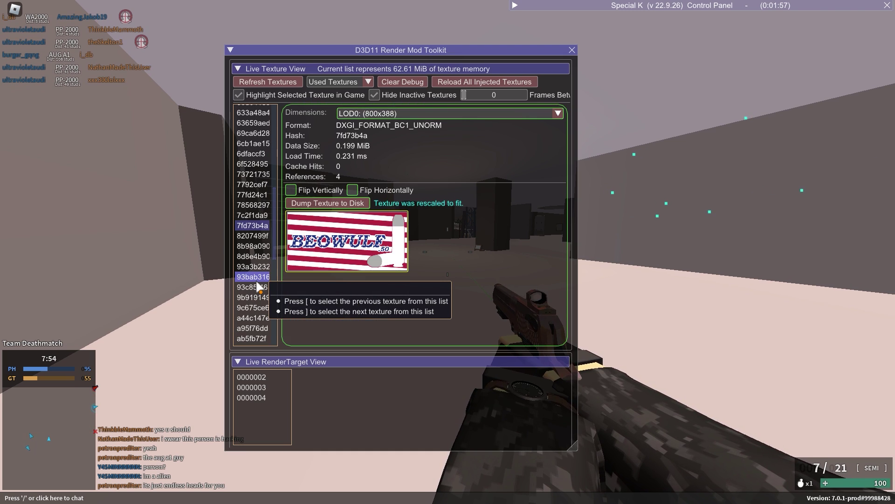
key("bracketright")
key("bracketright")
key("bracketright")
key("bracketright")
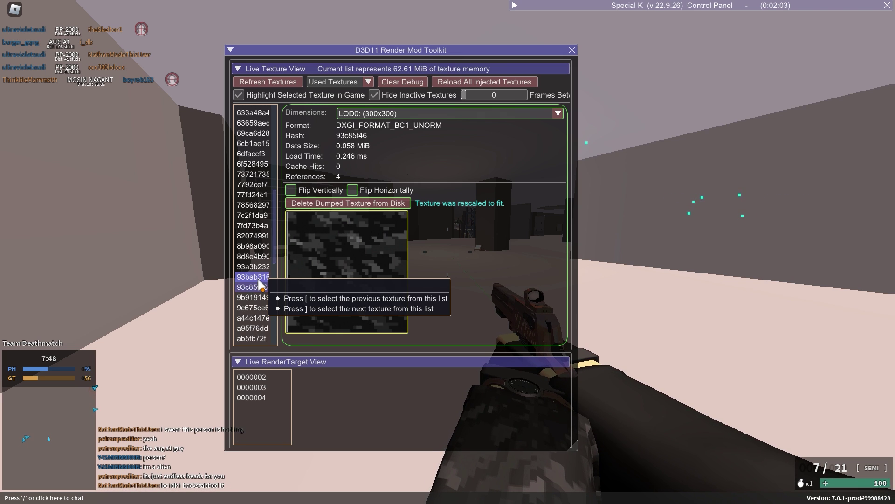
left_click(346, 204)
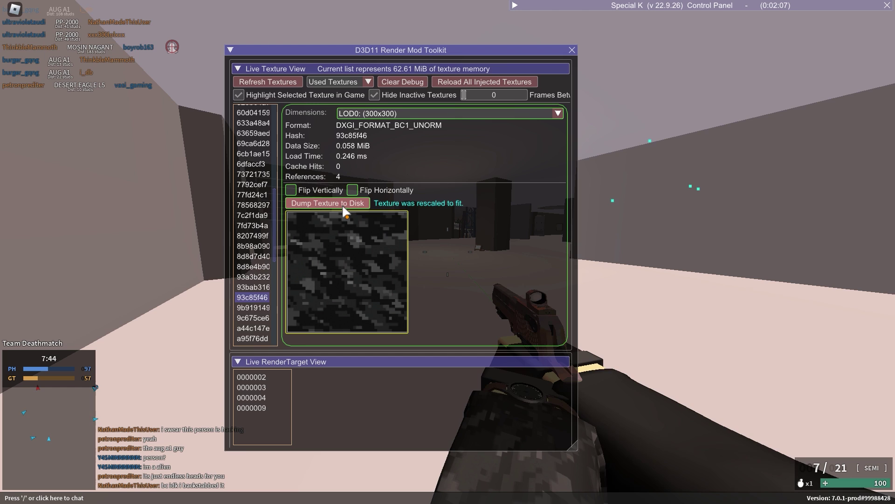
left_click(345, 206)
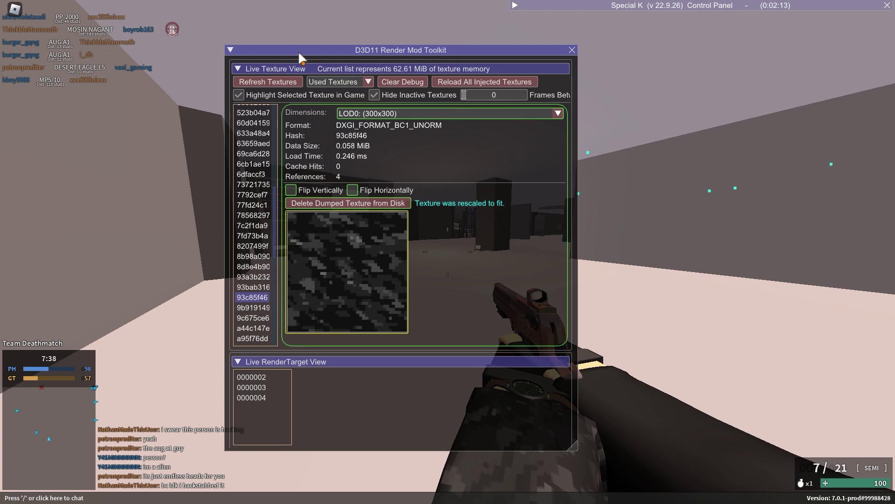
- Collapse the Render Mod Toolkit and terminate the game from the Special K control panel, confirming the forced exit
left_click_drag(299, 52, 197, 39)
left_click(212, 55)
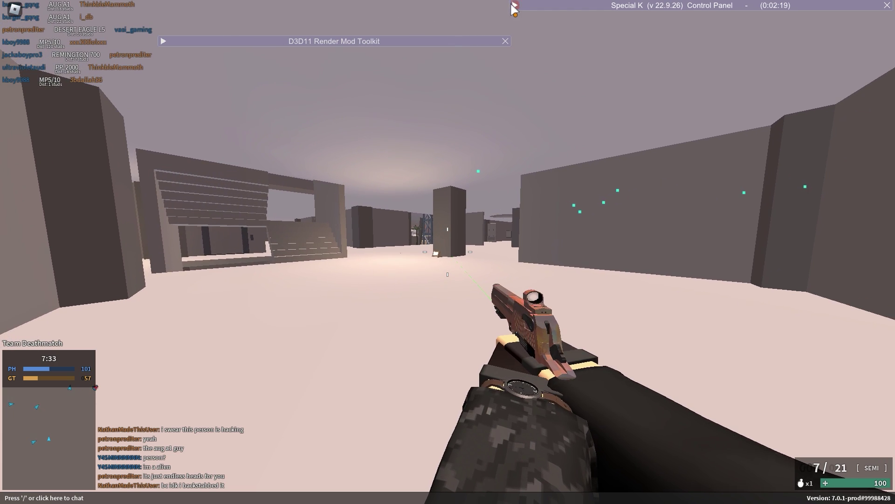
left_click(515, 8)
left_click_drag(555, 18, 423, 86)
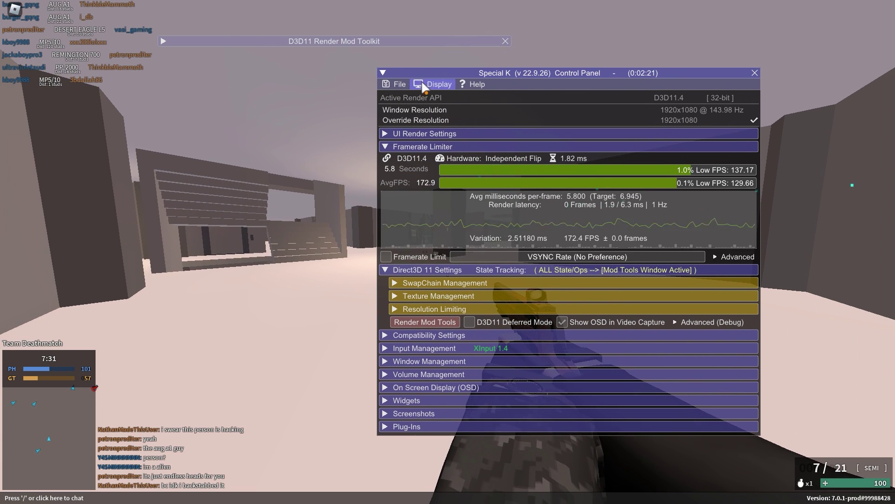
left_click(390, 87)
left_click(397, 155)
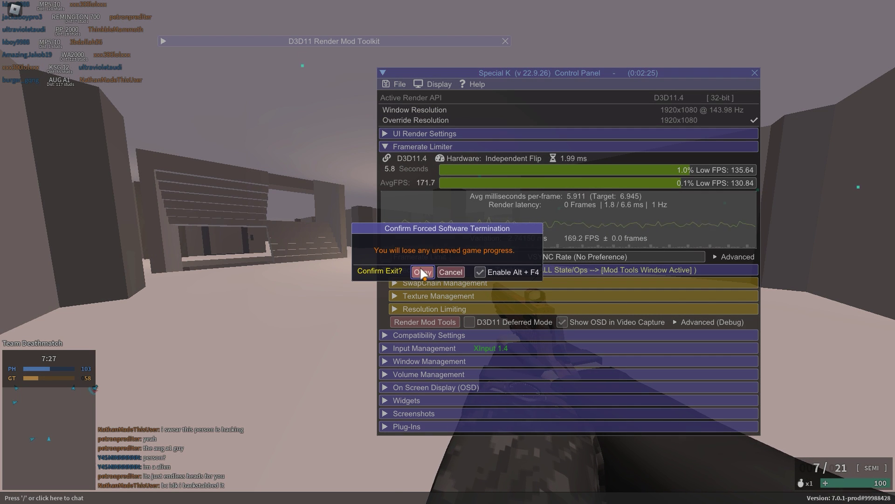
left_click(421, 271)
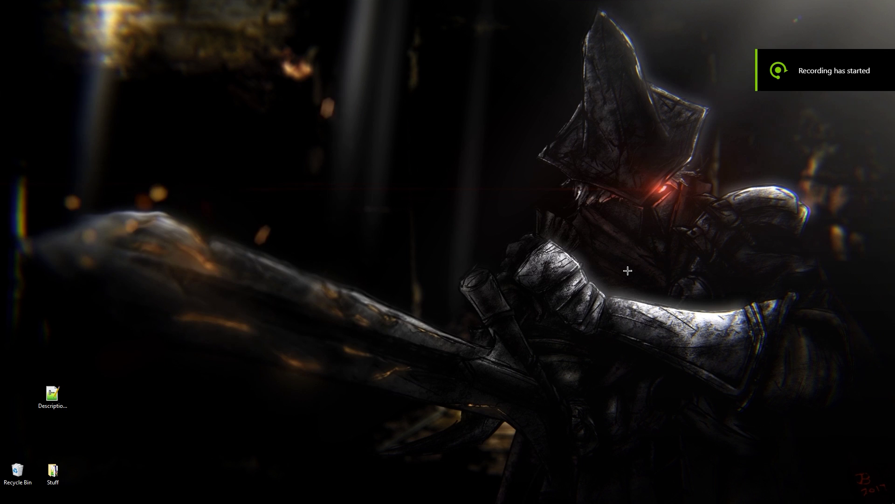
- Search Windows for "roblox" and follow the Roblox Player shortcut's file location to the game's version folder
key("super")
type("robl")
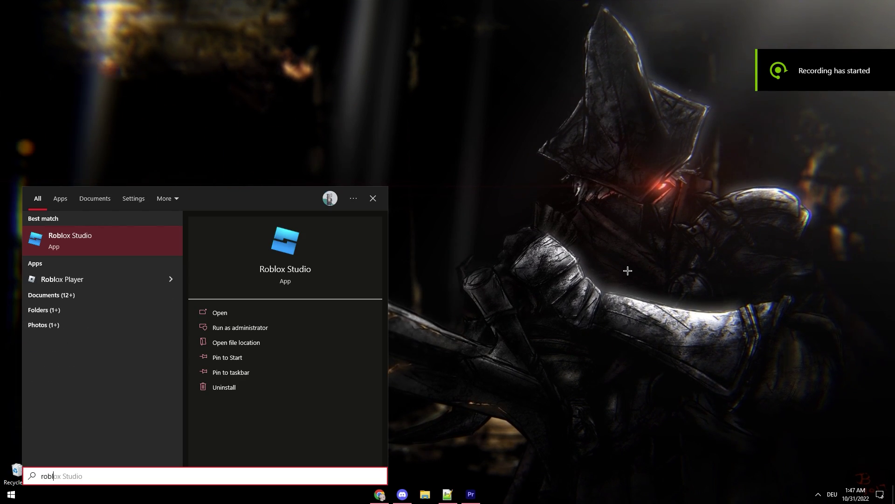
type("ox")
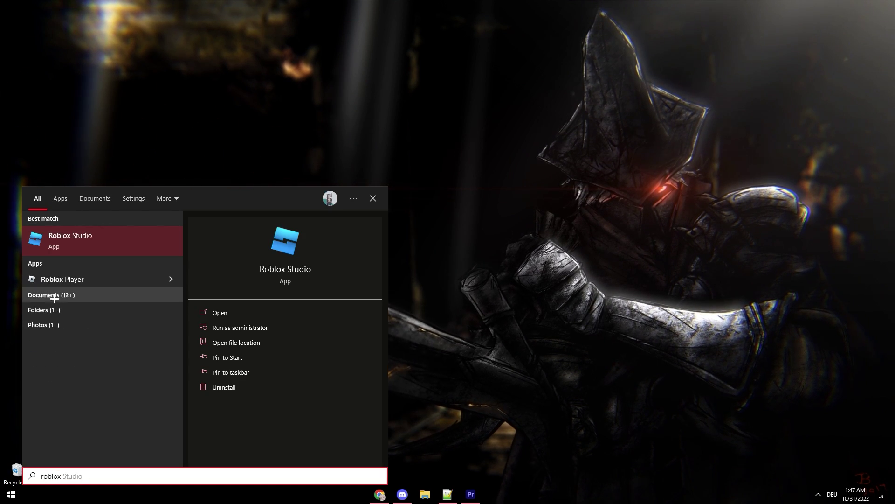
right_click(48, 278)
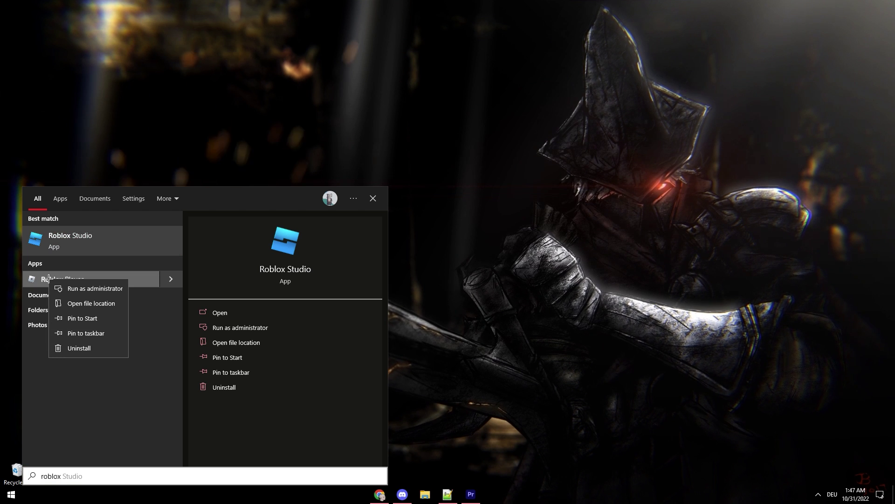
left_click(74, 304)
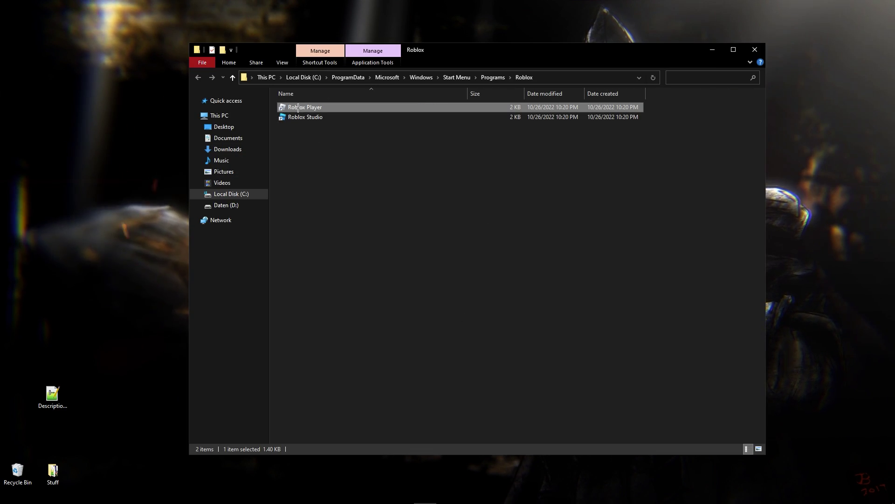
right_click(298, 108)
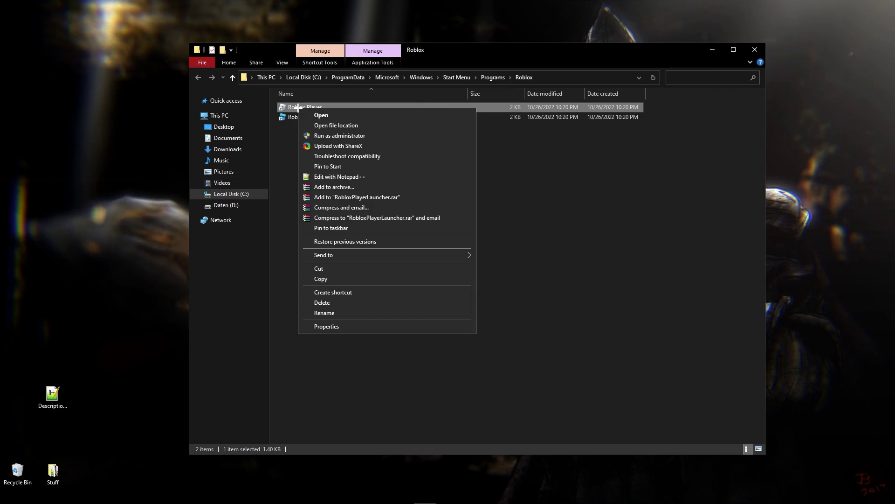
left_click(336, 124)
left_click_drag(627, 344, 438, 343)
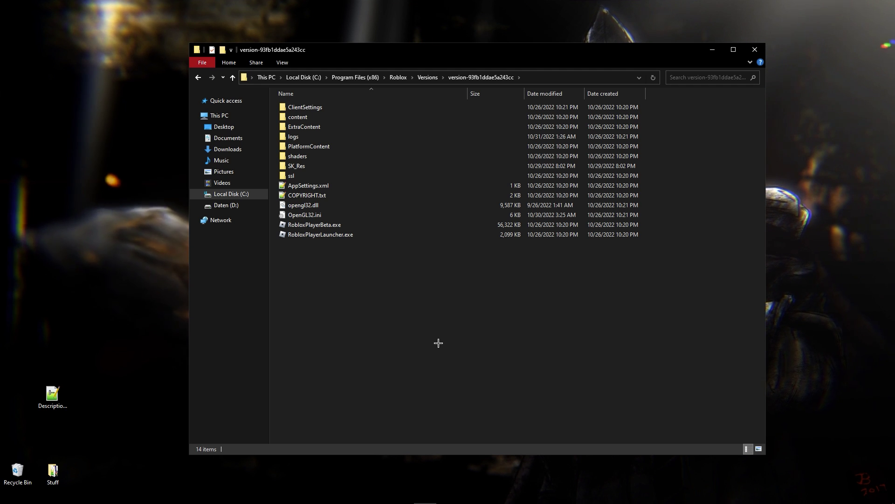
- Open the SK_Res dump textures folder for RobloxPlayerBeta.exe and select Compressed_93C85F46.dds
double_click(297, 166)
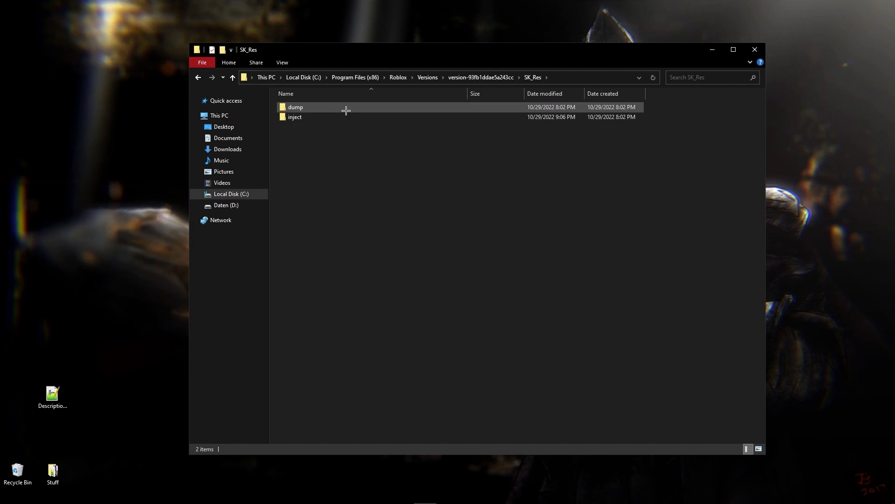
double_click(308, 109)
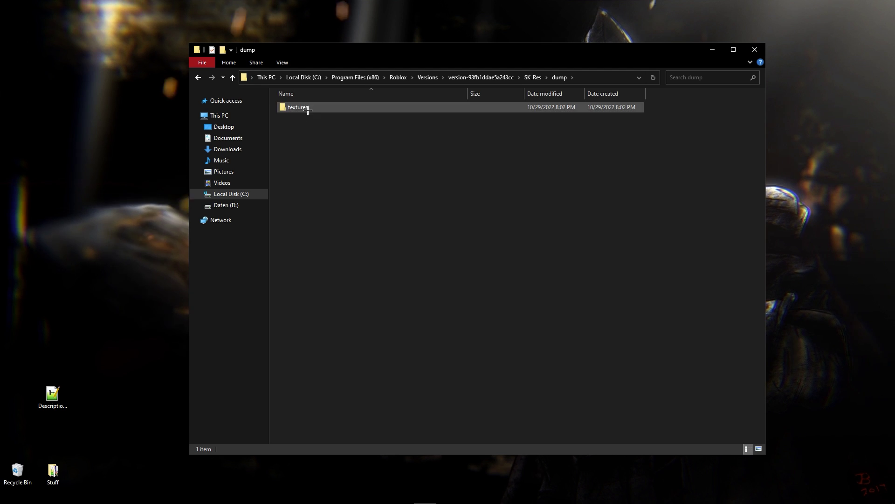
double_click(308, 108)
double_click(322, 110)
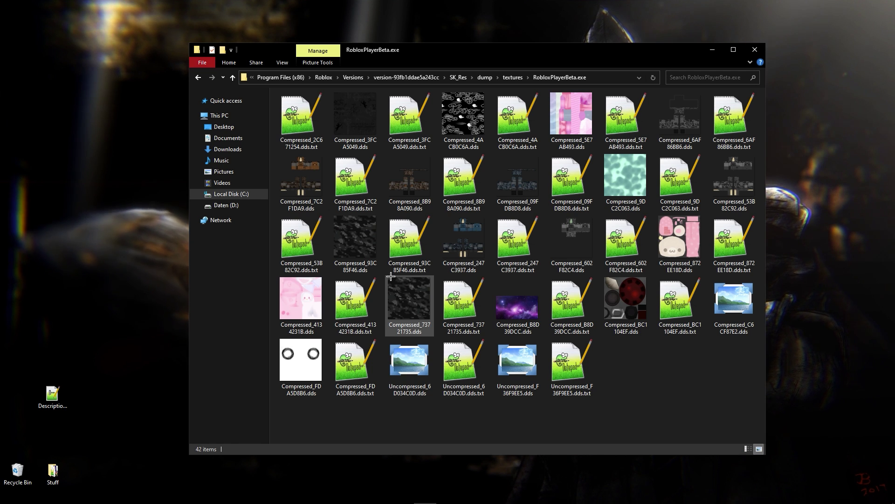
left_click(355, 240)
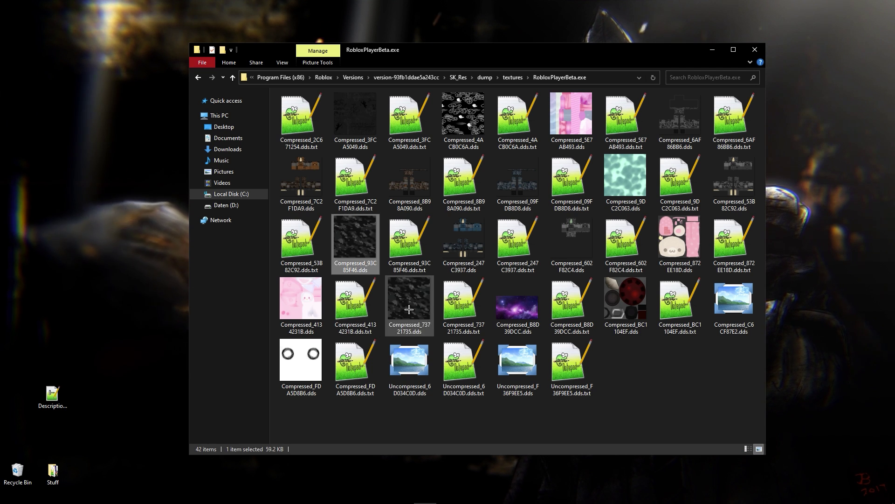
- Select the other dumped camo texture, Compressed_73721735.dds, and minimize the browser window
left_click(409, 309)
left_click_drag(705, 396, 704, 344)
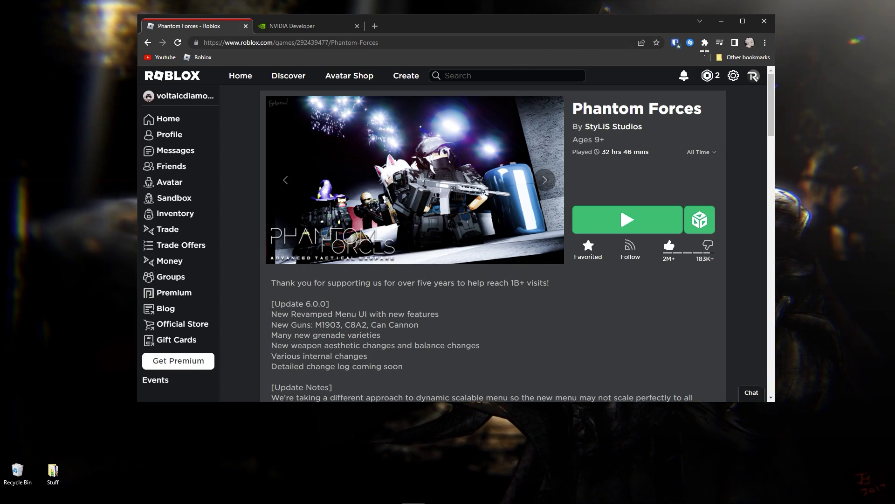
left_click(724, 26)
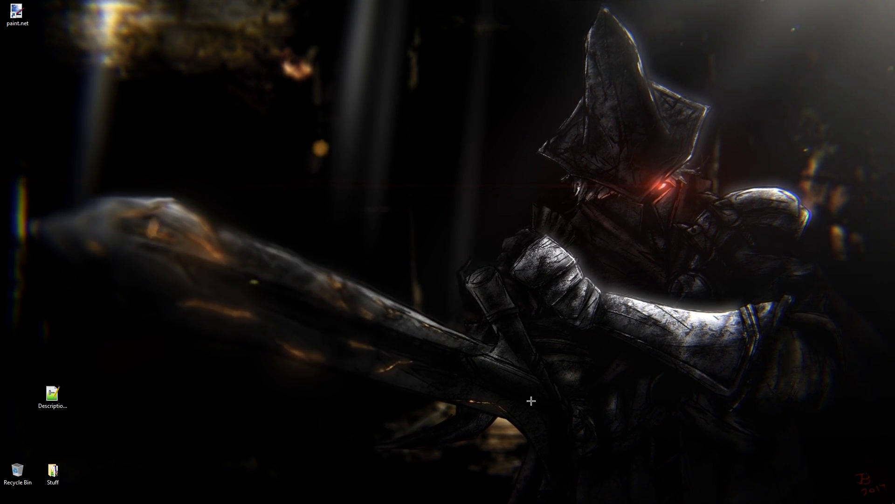
- Move the paint.net shortcut to the middle of the desktop and launch paint.net from it
left_click_drag(17, 13, 481, 204)
left_click(581, 316)
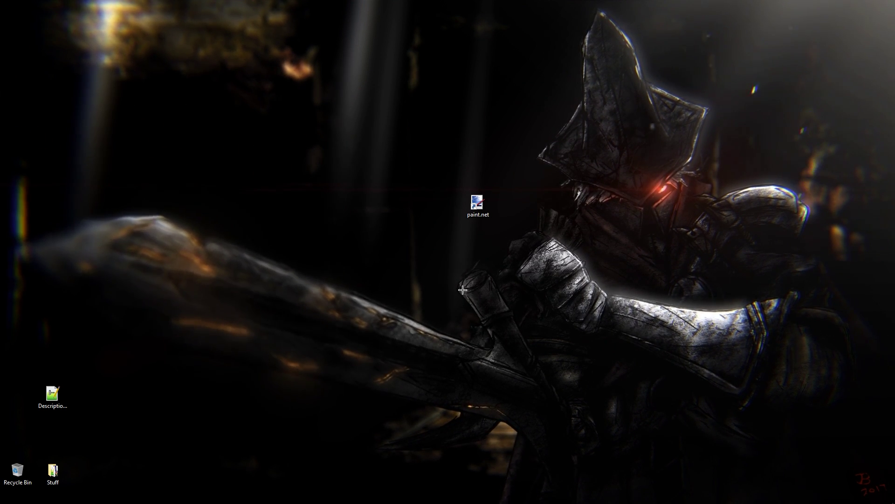
right_click(468, 204)
left_click(520, 212)
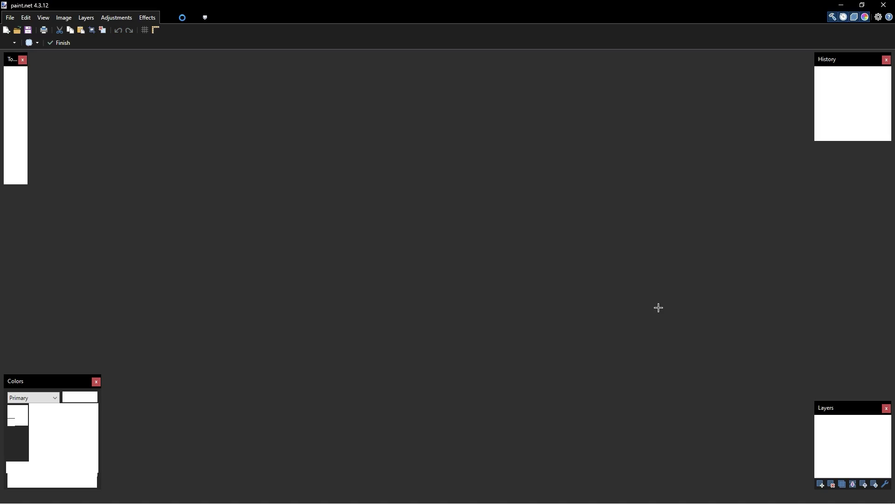
- Search Windows for "roblox" and follow the Roblox Player shortcut's file location to the version folder
mouse_move(445, 499)
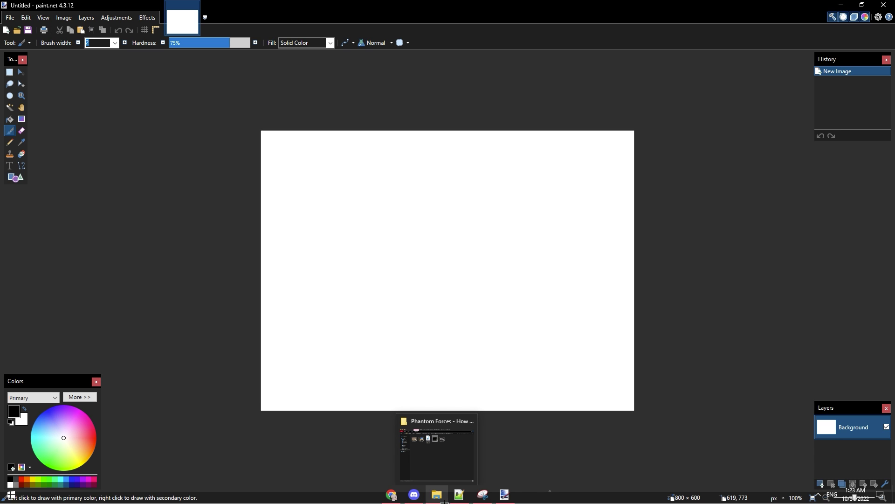
key("super")
type("robl")
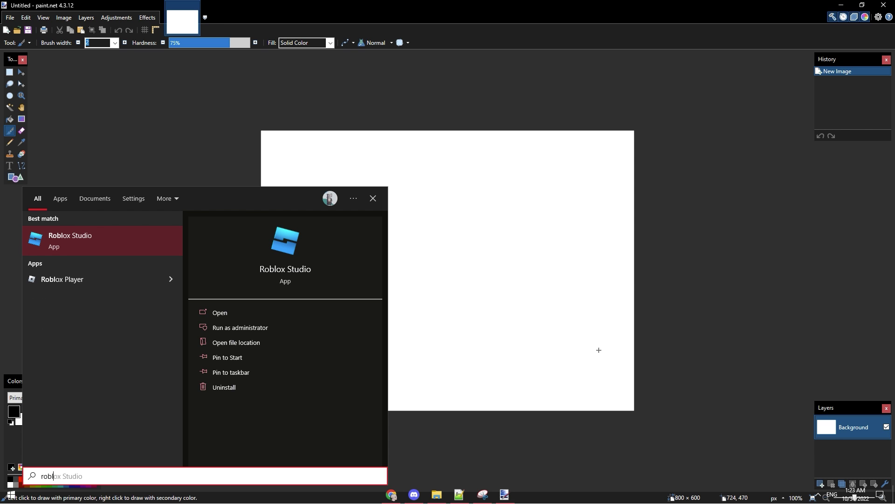
type("ox")
right_click(70, 279)
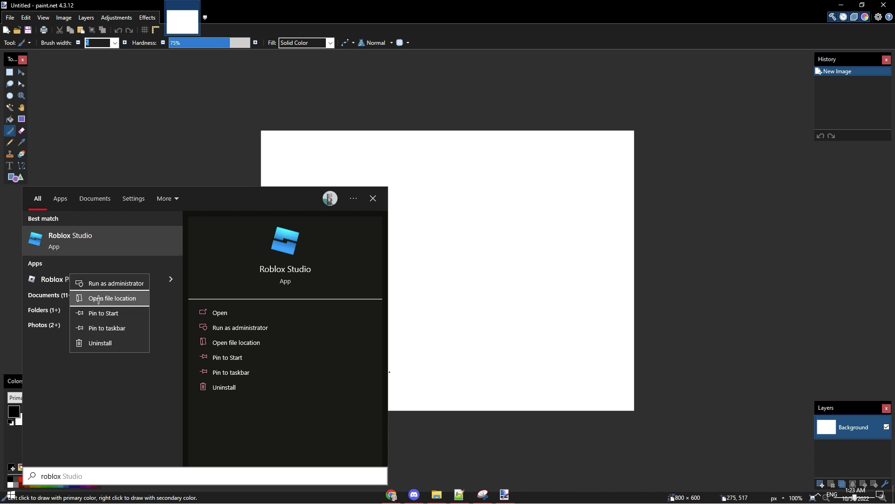
left_click(110, 301)
right_click(112, 61)
left_click(174, 110)
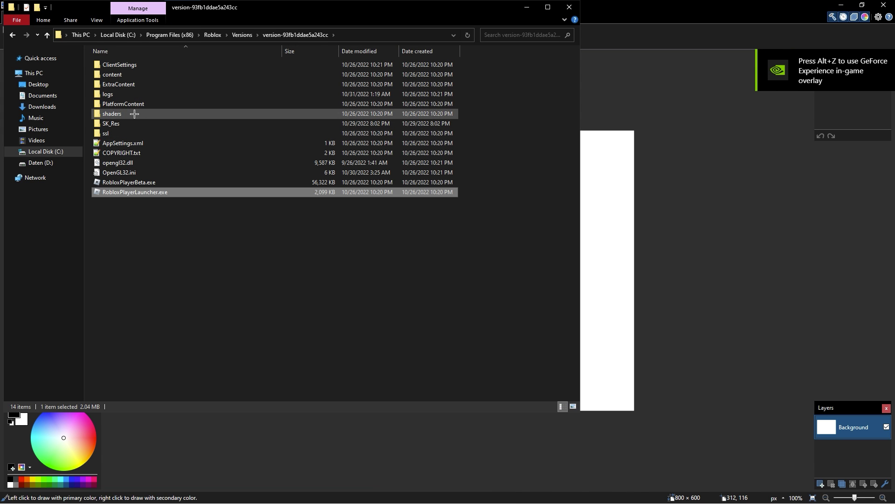
- Open the RobloxPlayerBeta.exe folder under SK_Res, dump, textures and place its window beside the paint.net canvas
double_click(125, 124)
double_click(116, 65)
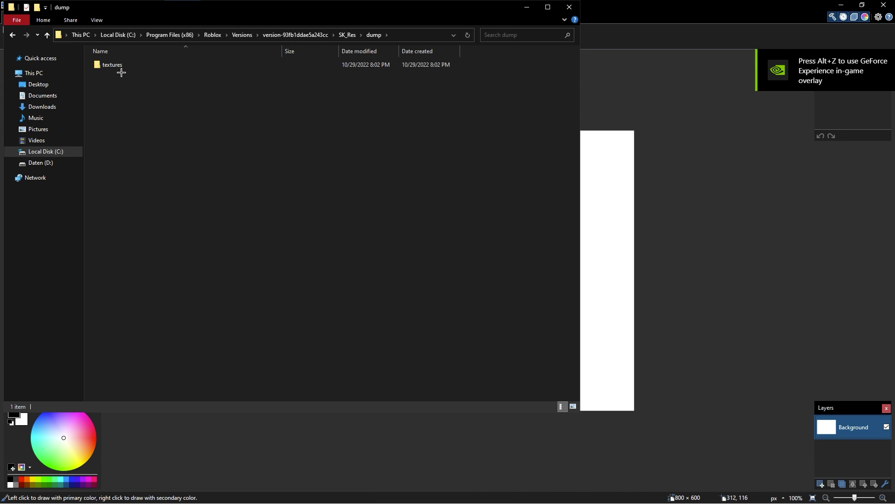
double_click(118, 65)
left_click_drag(170, 10, 503, 24)
double_click(480, 82)
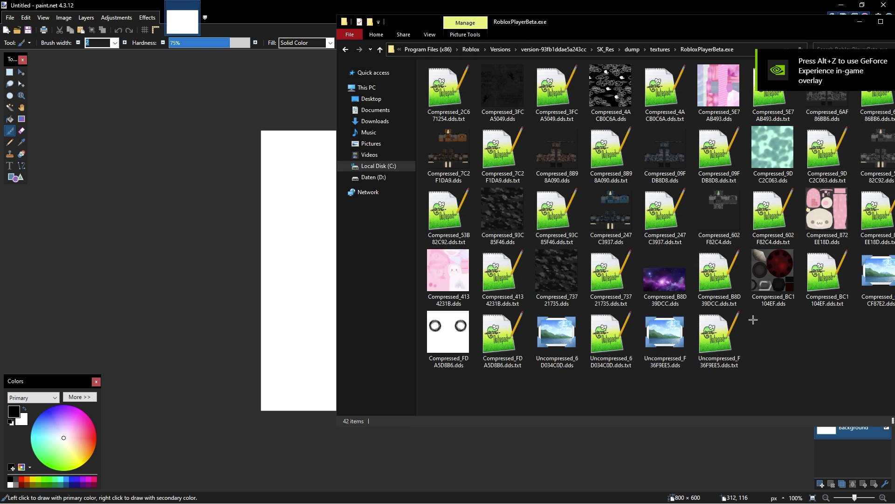
- Open Compressed_93C85F46.dds from the dump folder as an image in paint.net
mouse_move(510, 219)
left_mouse_down()
mouse_move(424, 230)
mouse_move(366, 219)
mouse_move(312, 237)
left_mouse_up()
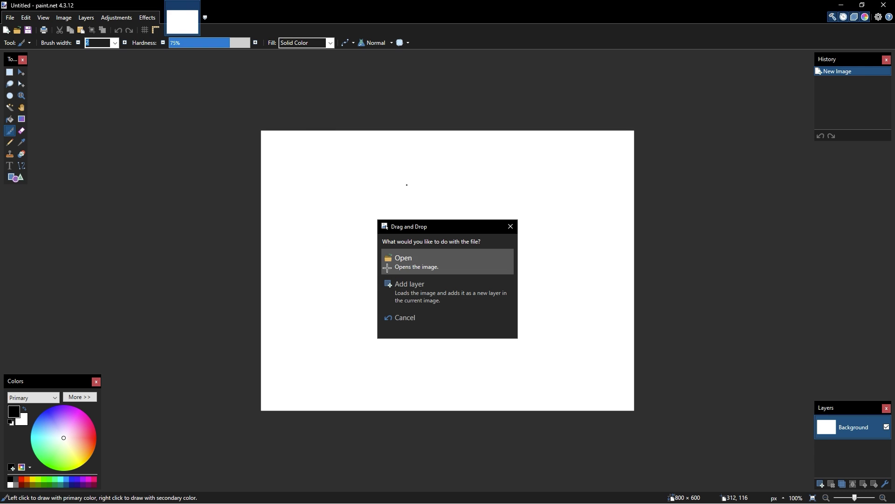
key("alt+Tab")
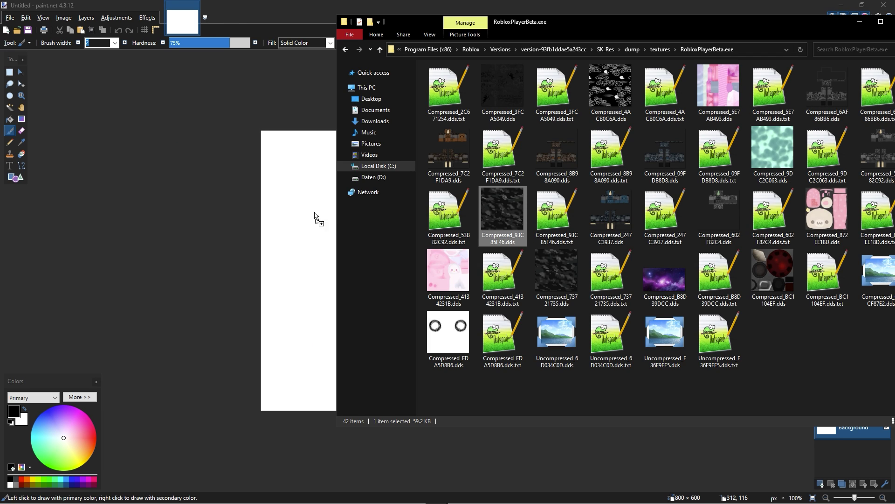
left_click_drag(315, 217, 318, 218)
left_click(406, 257)
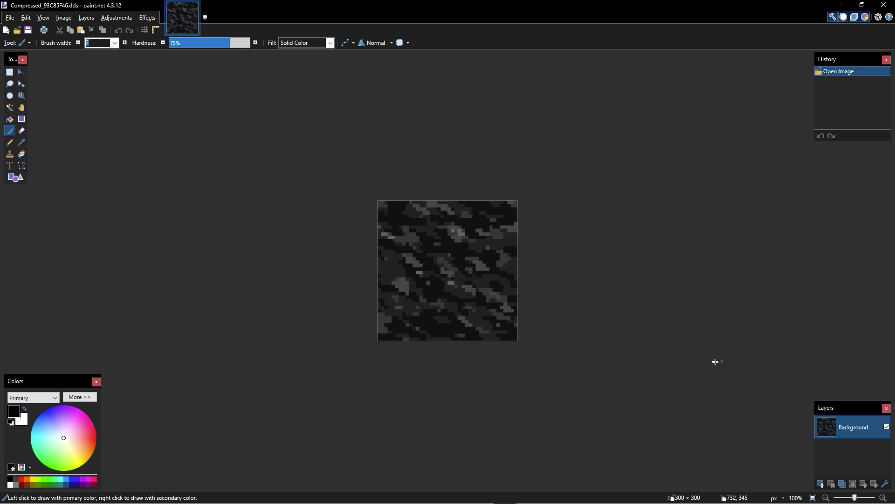
- Invert the colors of the camo texture
left_click(85, 17)
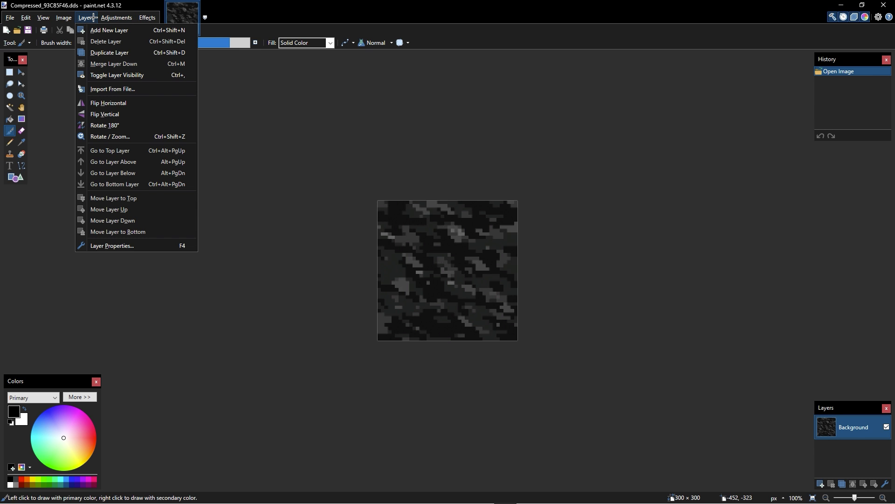
mouse_move(117, 17)
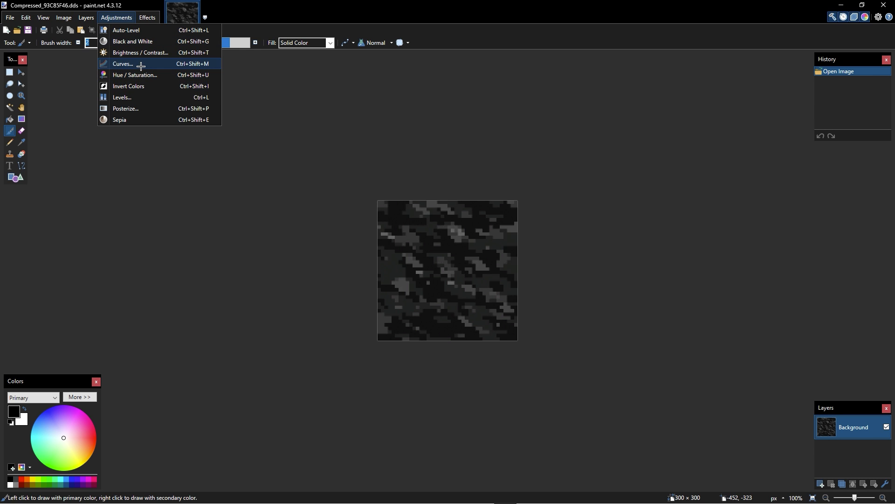
left_click(135, 86)
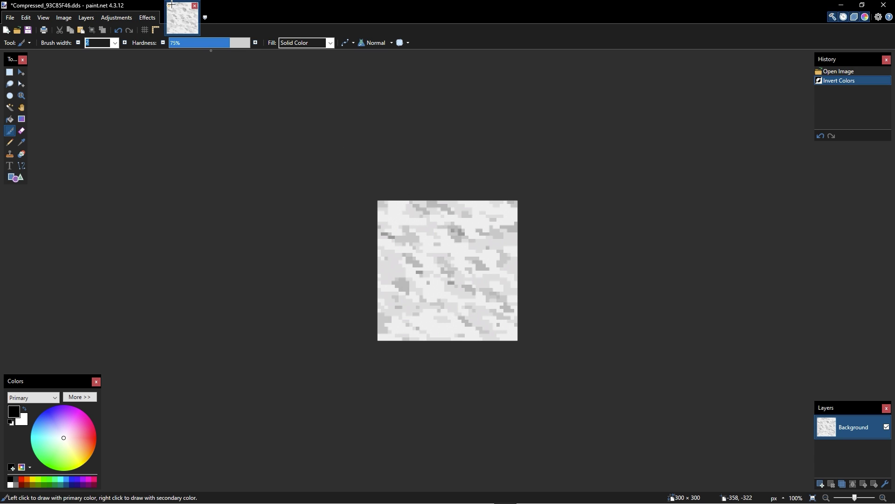
- Open the galaxy texture Compressed_B8D39DCC.dds from the dump folder as a second image in paint.net
key("super")
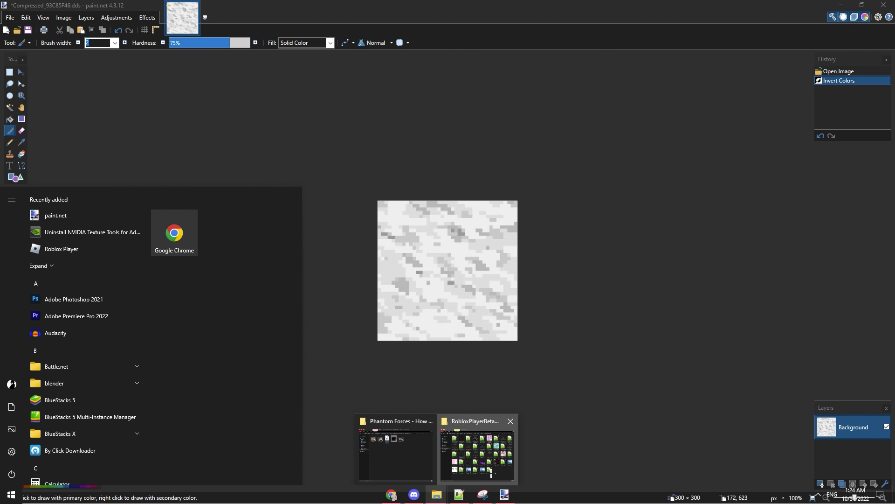
left_click(492, 466)
mouse_move(665, 279)
left_mouse_down()
mouse_move(527, 243)
mouse_move(207, 24)
mouse_move(242, 19)
left_mouse_up()
left_click(423, 258)
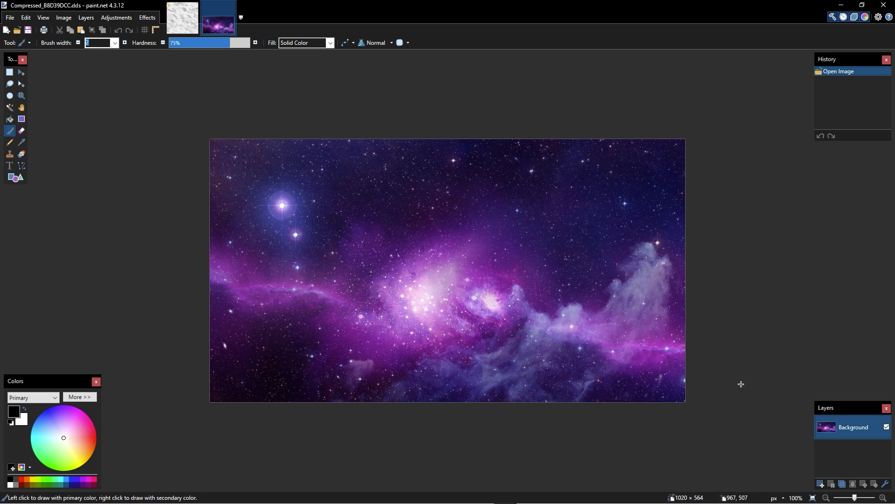
- Copy the whole galaxy image into the camo texture, keeping the canvas size, reposition it to cover the canvas, and deselect
key("ctrl+a")
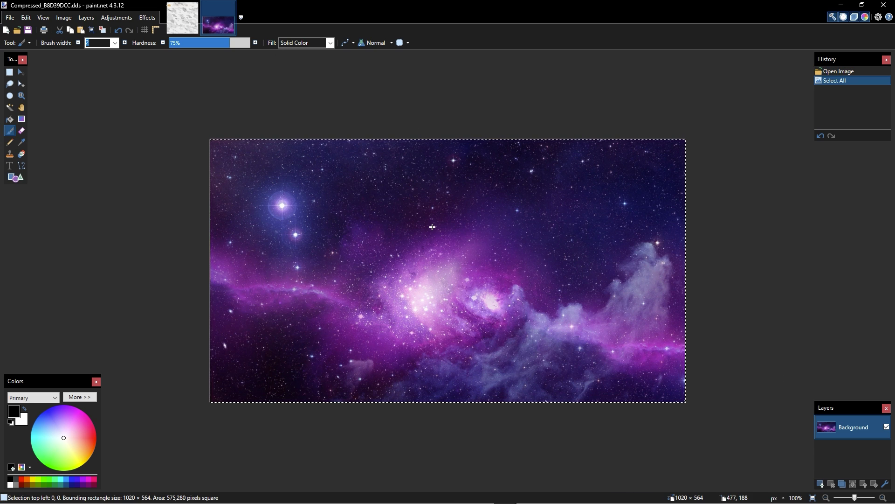
key("ctrl+a")
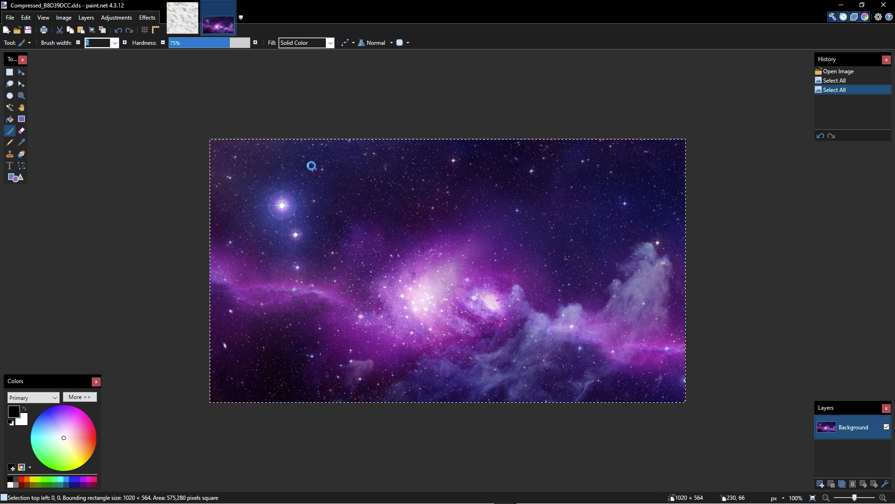
left_click(182, 19)
key("ctrl+v")
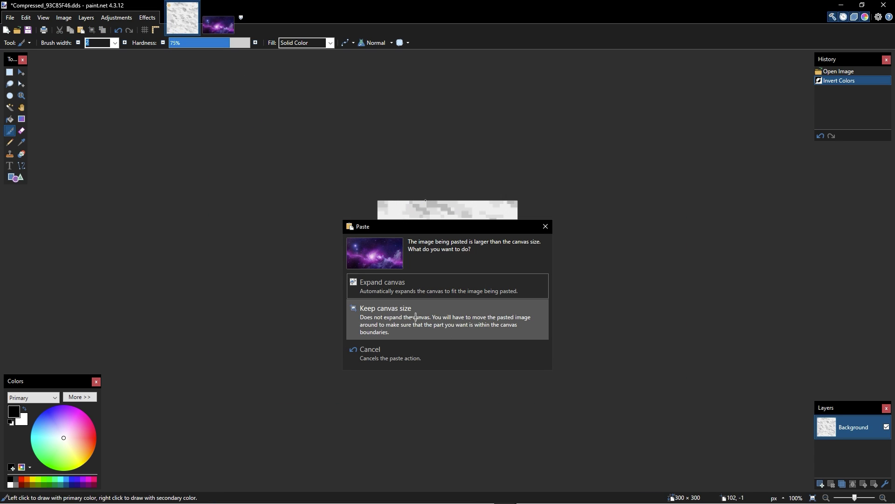
left_click(416, 317)
left_click_drag(488, 332, 368, 261)
key("ctrl+d")
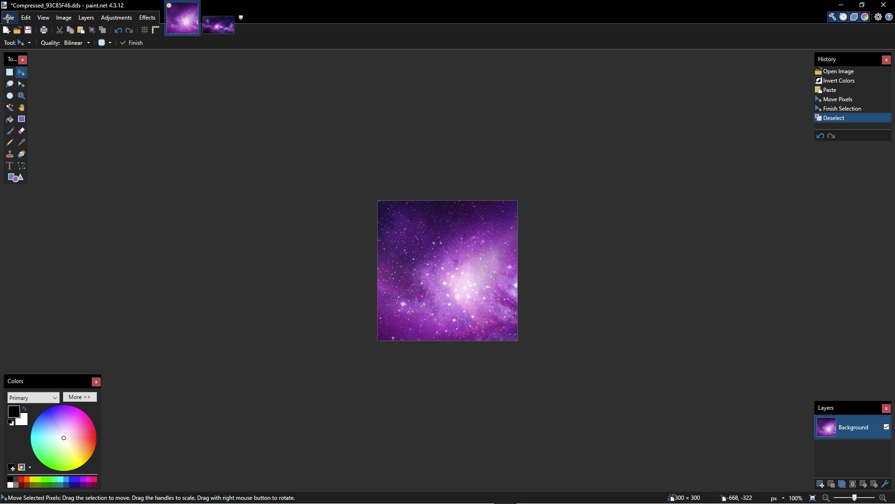
- Save the edited texture as 93C85F46.dds in the SK_Res inject textures folder, replacing the existing file
left_click(8, 18)
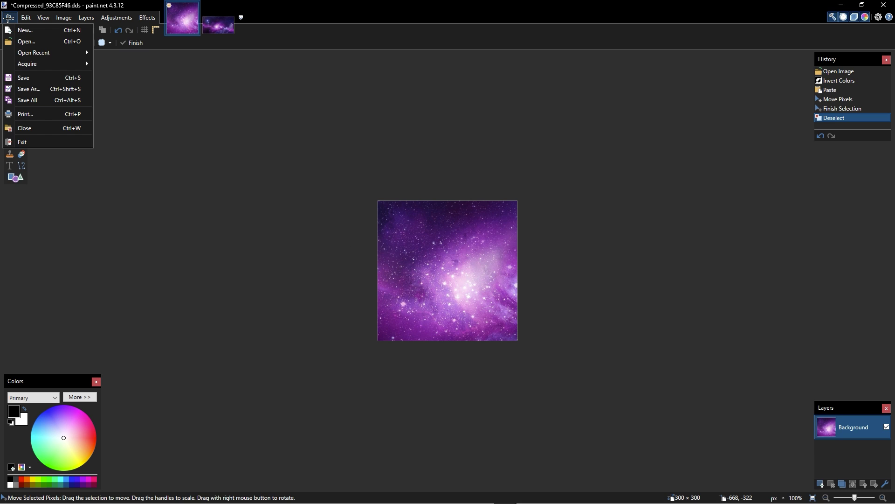
left_click(28, 88)
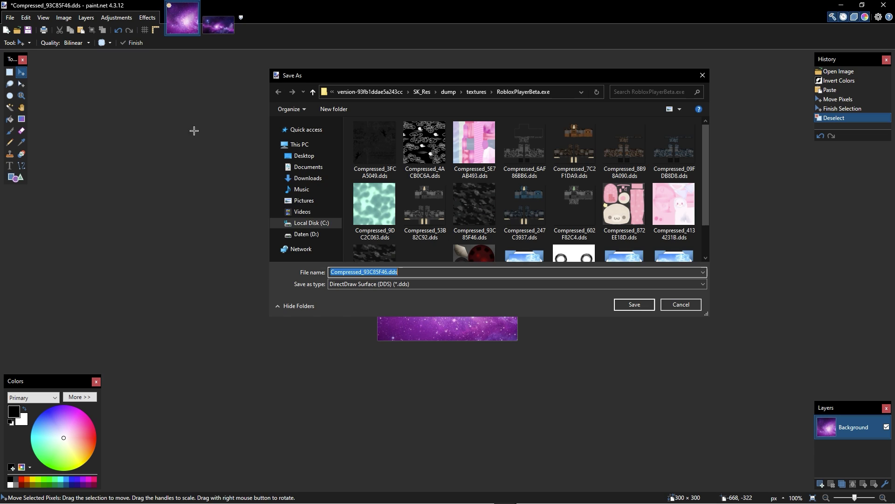
left_click(422, 92)
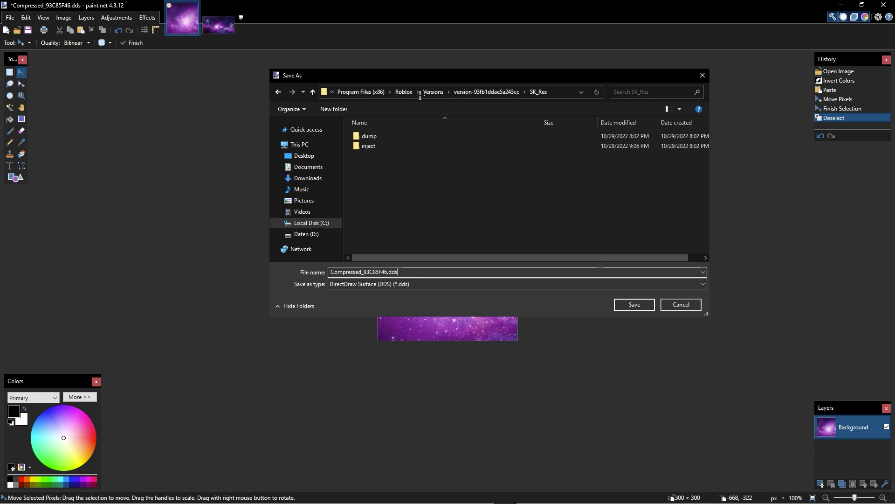
double_click(368, 146)
double_click(370, 149)
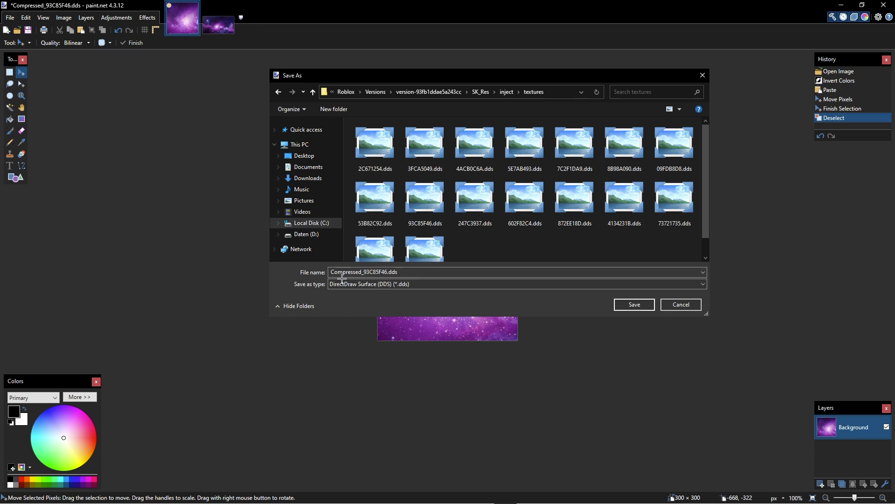
left_click(364, 271)
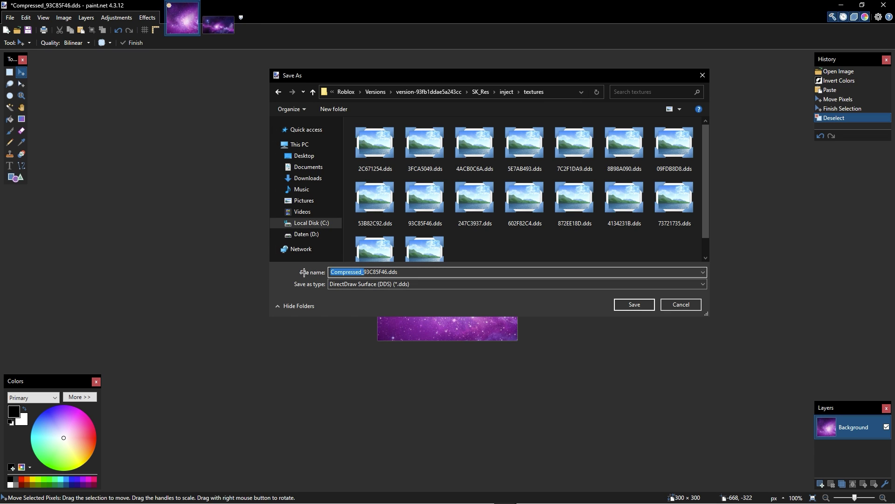
left_click(635, 305)
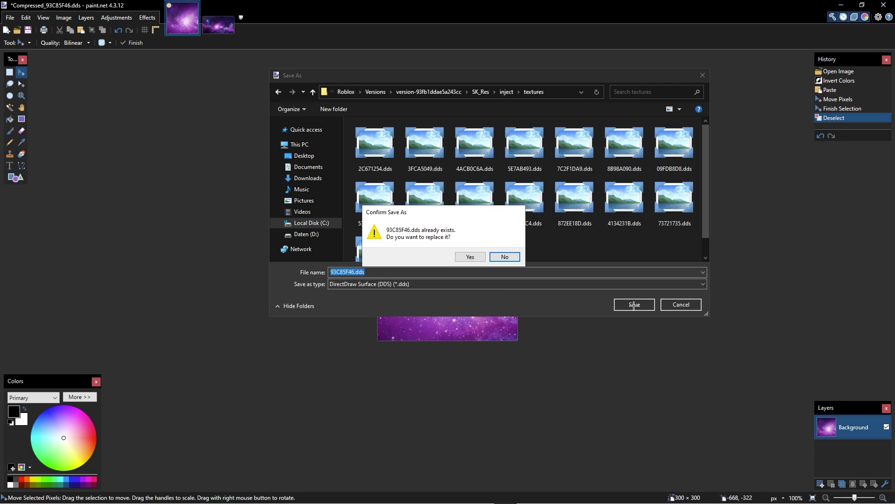
left_click(469, 257)
- Save the DDS as B8G8R8A8 (Linear, A8R8G8B8) with mip maps generated by Super Sampling, and minimize paint.net
left_click_drag(375, 160, 456, 143)
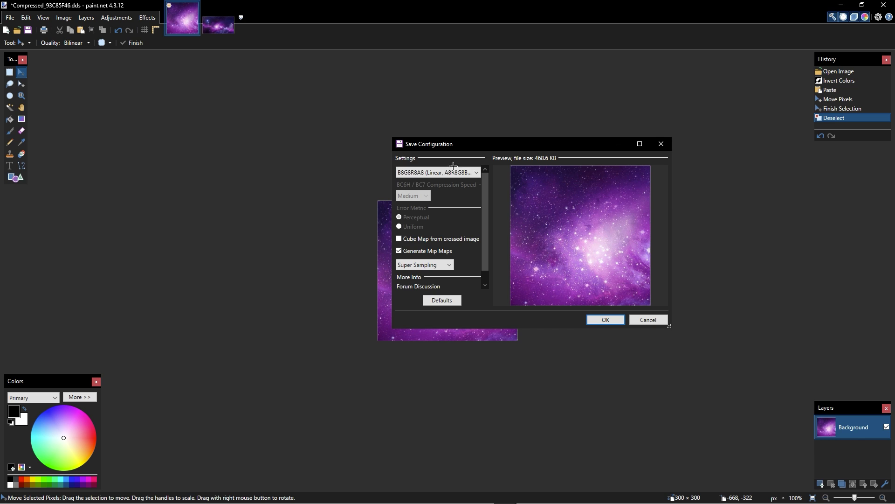
left_click(431, 172)
left_click(412, 182)
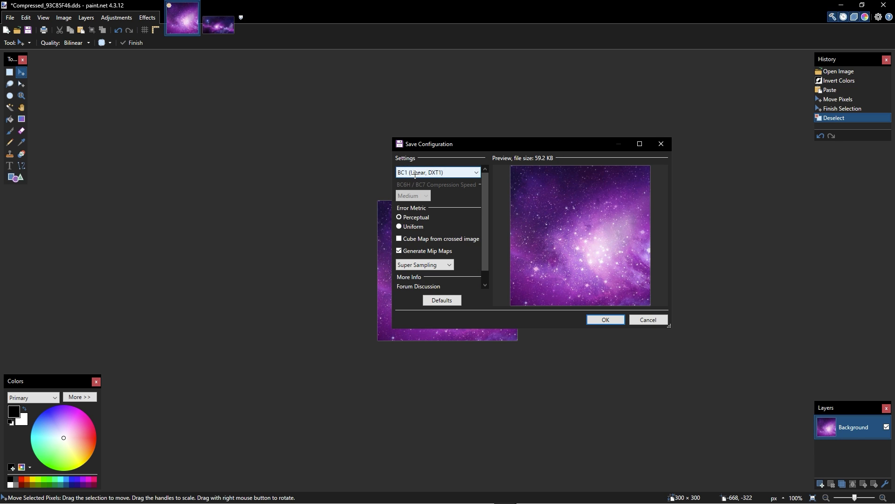
left_click(412, 173)
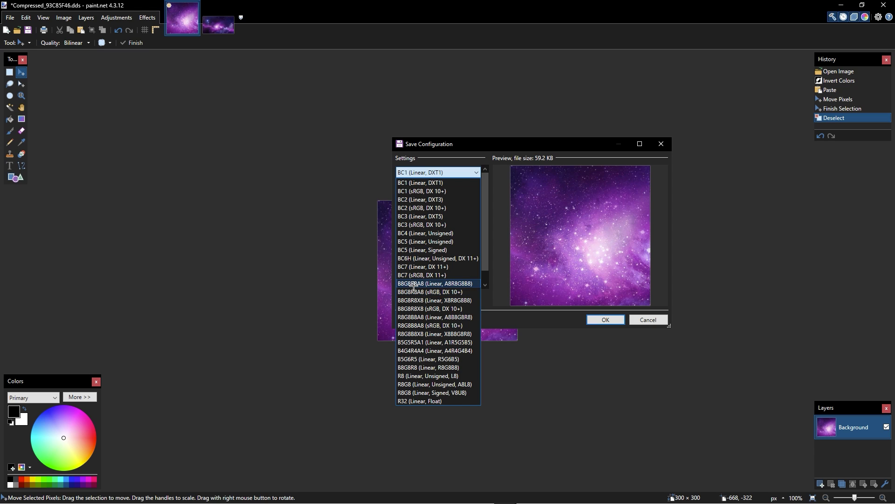
left_click(441, 284)
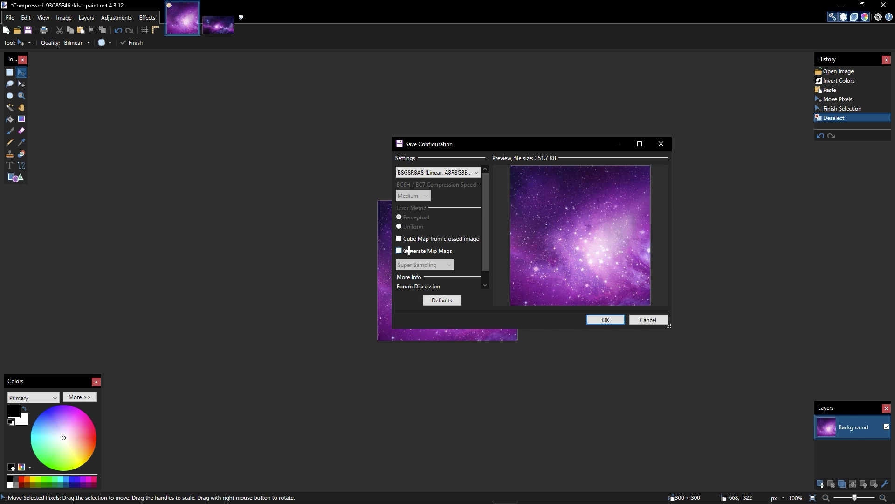
left_click(450, 265)
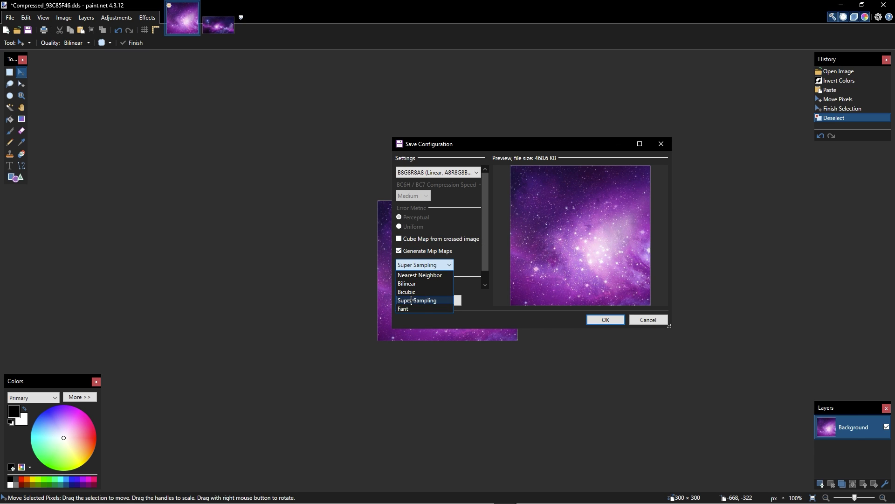
left_click(456, 303)
left_click(605, 319)
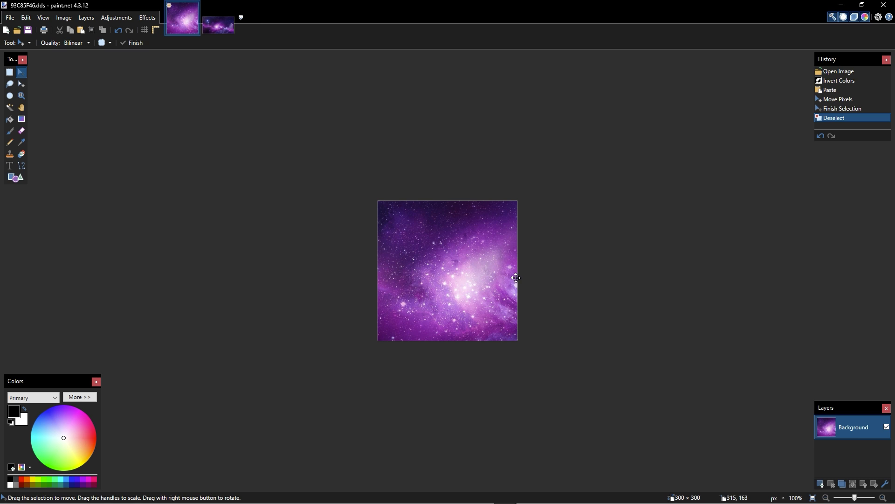
left_click(841, 5)
mouse_move(383, 499)
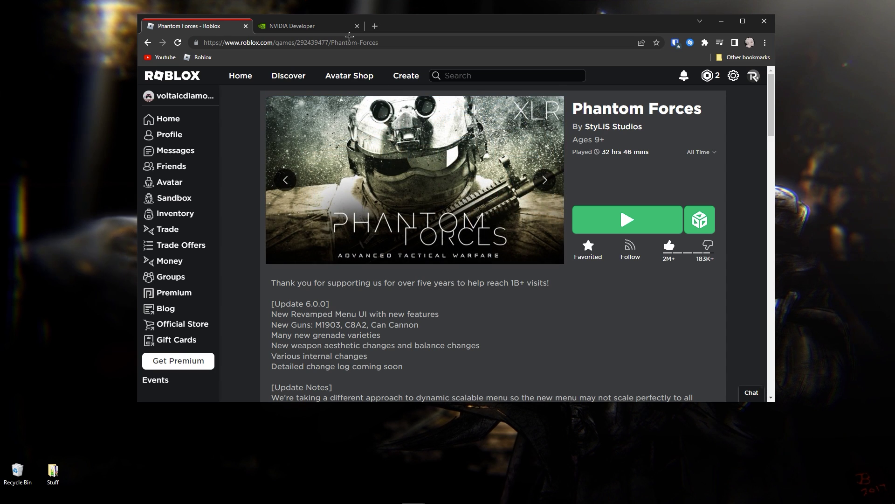
- Switch to the browser and return to the NVIDIA Texture Tools Exporter page to examine its address and introduction
left_click(345, 28)
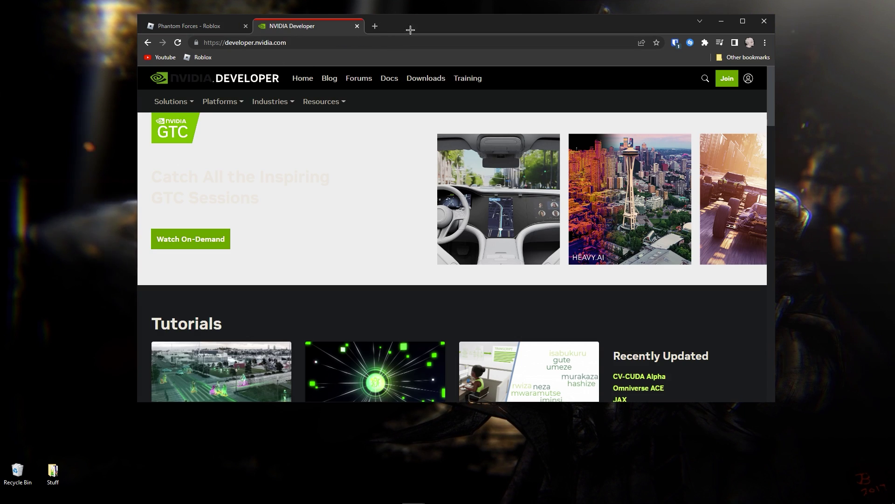
left_click_drag(410, 26, 366, 41)
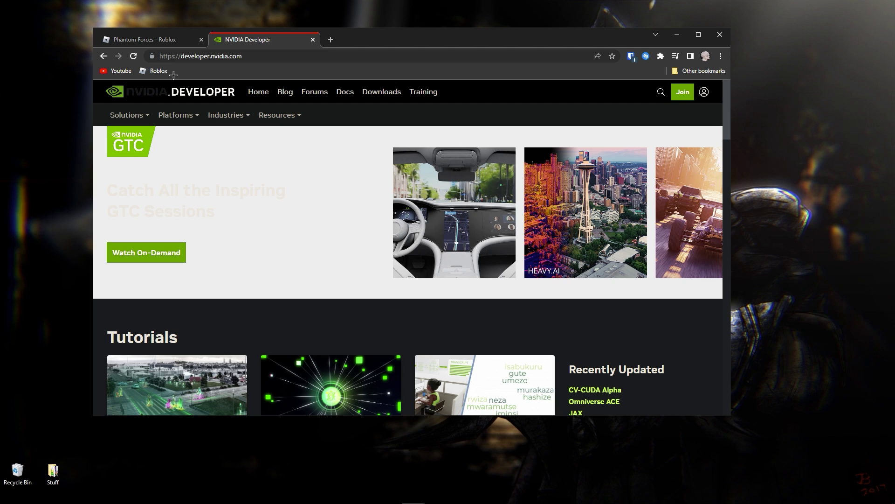
left_click(103, 56)
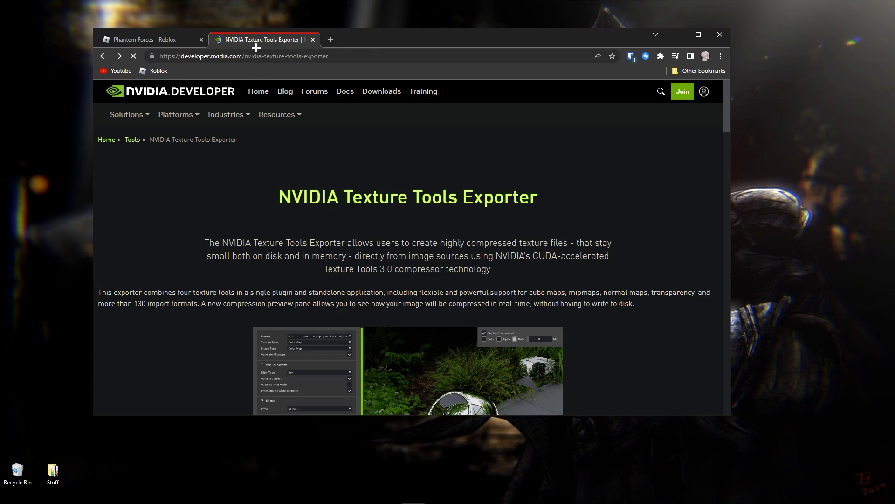
left_click_drag(174, 56, 256, 58)
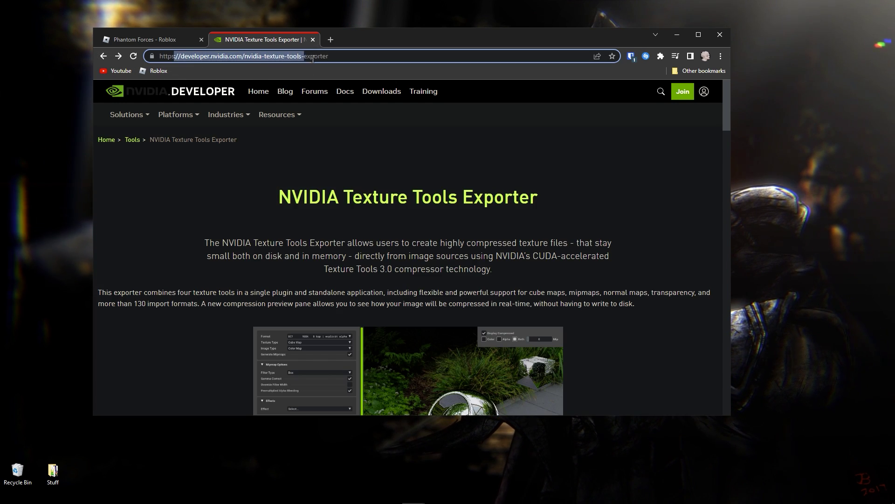
left_click(377, 61)
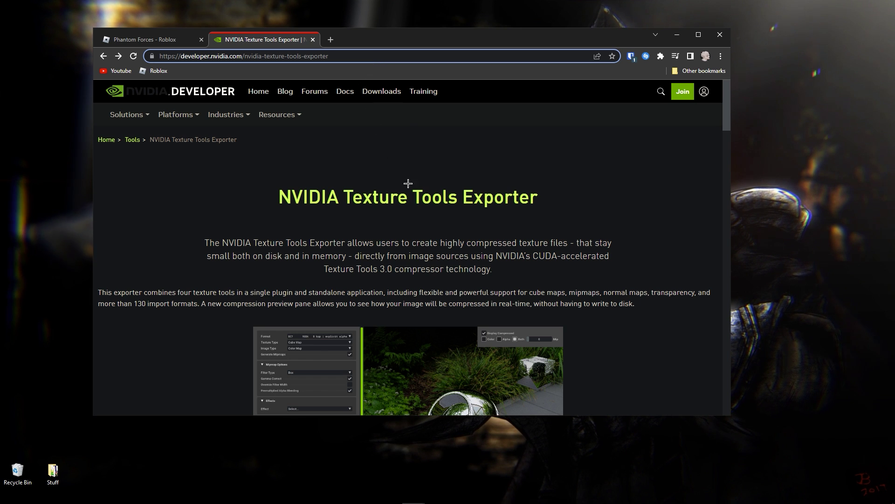
scroll(408, 187, "down", 5)
scroll(420, 224, "up", 5)
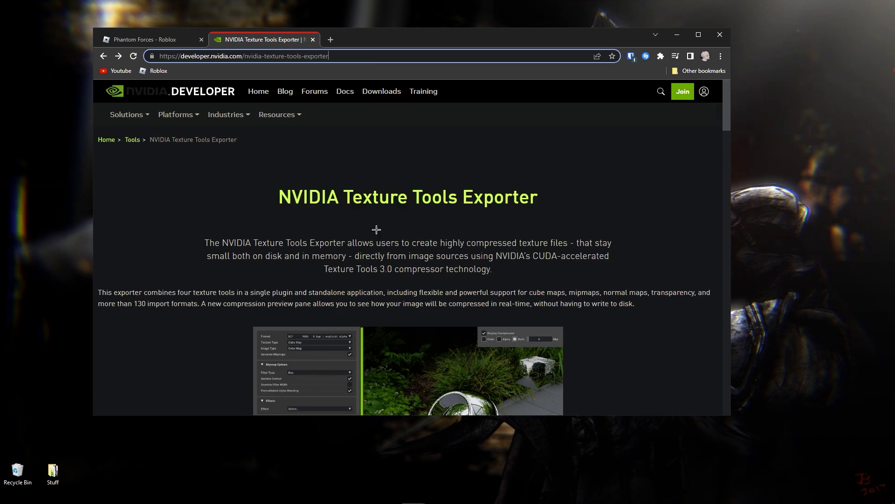
- View the NVIDIA Developer login page in a new tab, and close that tab
left_click(686, 92)
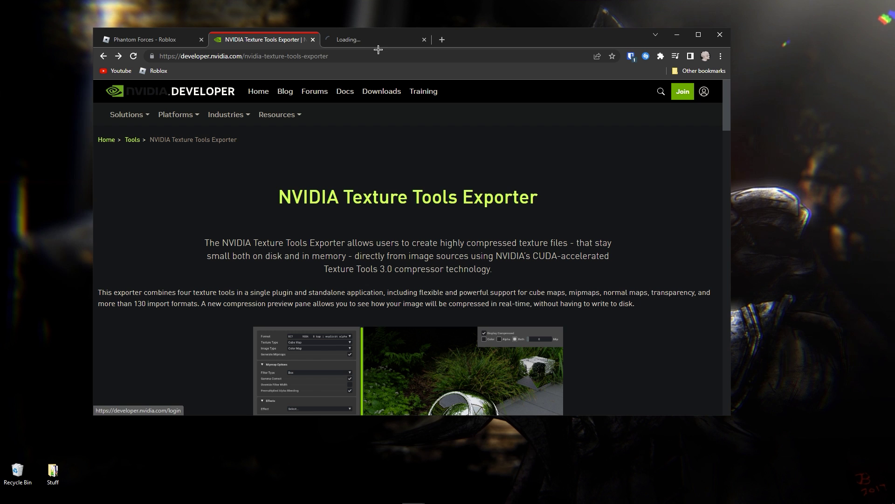
left_click(401, 42)
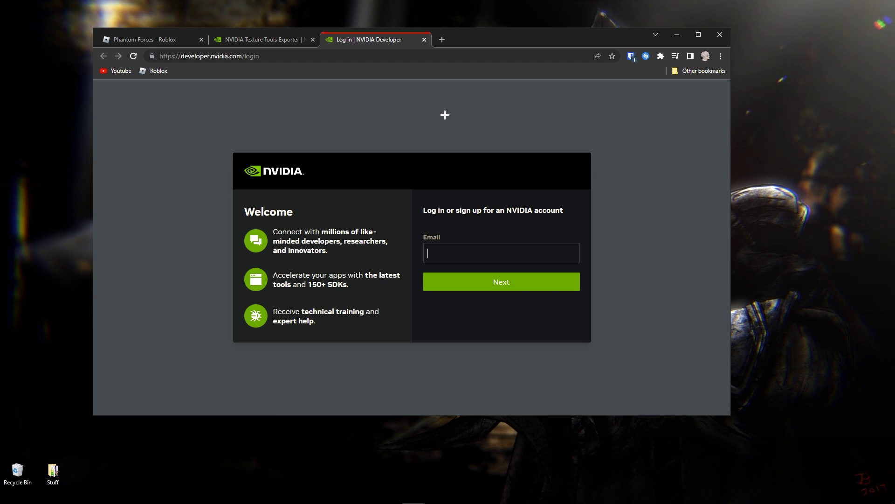
left_click(423, 40)
left_click_drag(422, 42, 441, 30)
- Examine the Adobe Photoshop Plugin entry in the exporter page's Downloads section, and go back to the desktop
scroll(443, 217, "down", 10)
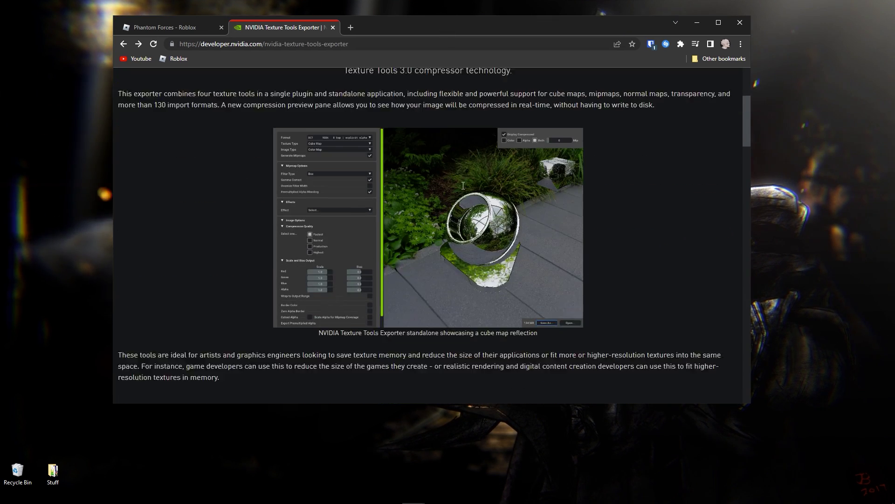
scroll(443, 217, "down", 3)
left_click_drag(533, 159, 637, 160)
left_click_drag(676, 224, 541, 162)
left_click(689, 196)
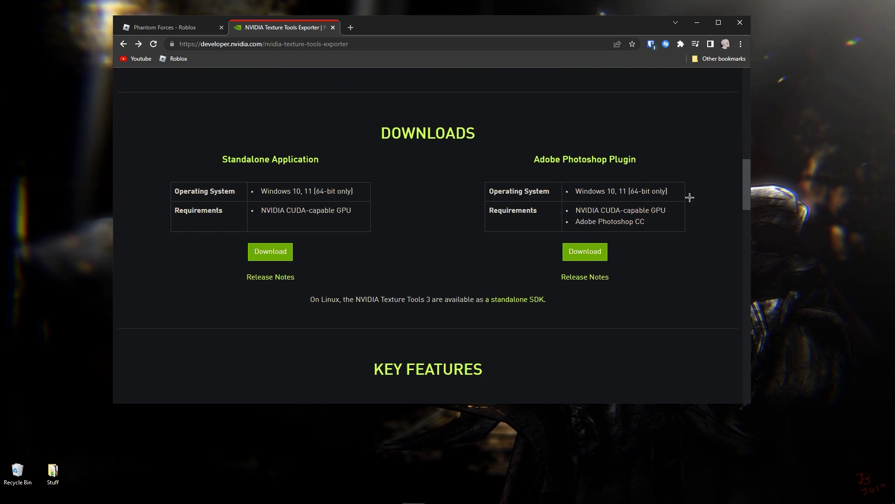
key("super+d")
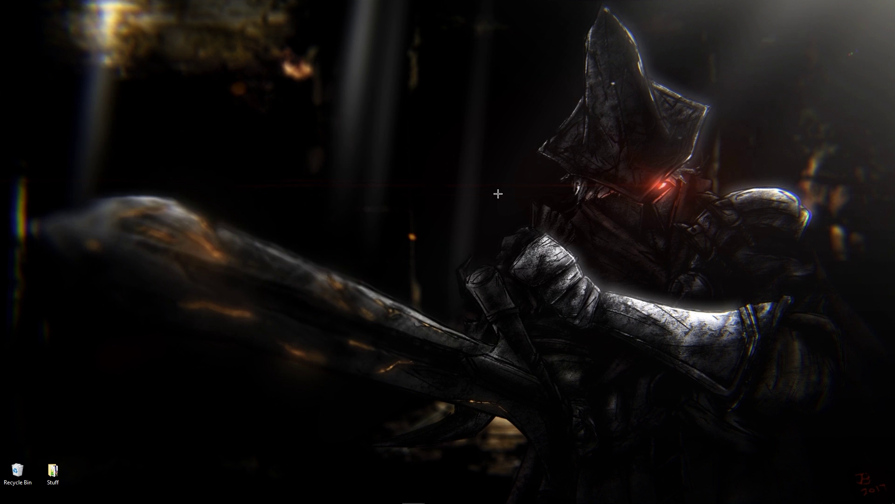
- Launch Photoshop and maximize its window
key("super")
type("phot")
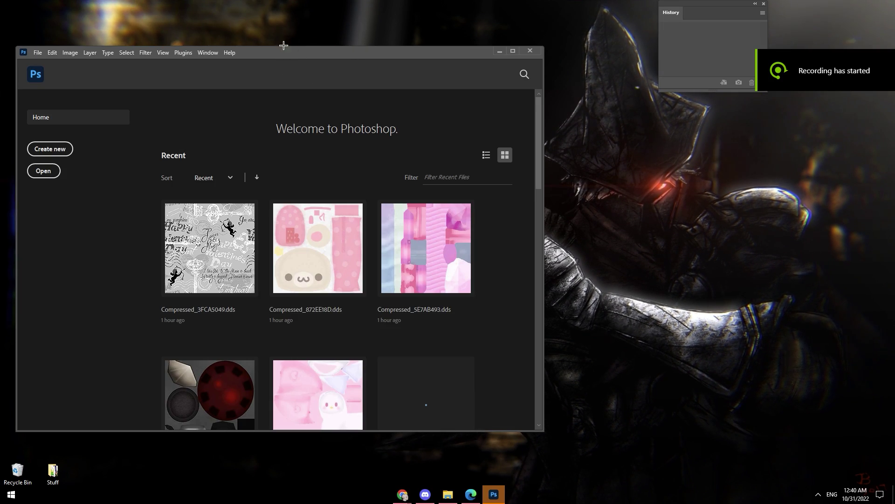
double_click(345, 47)
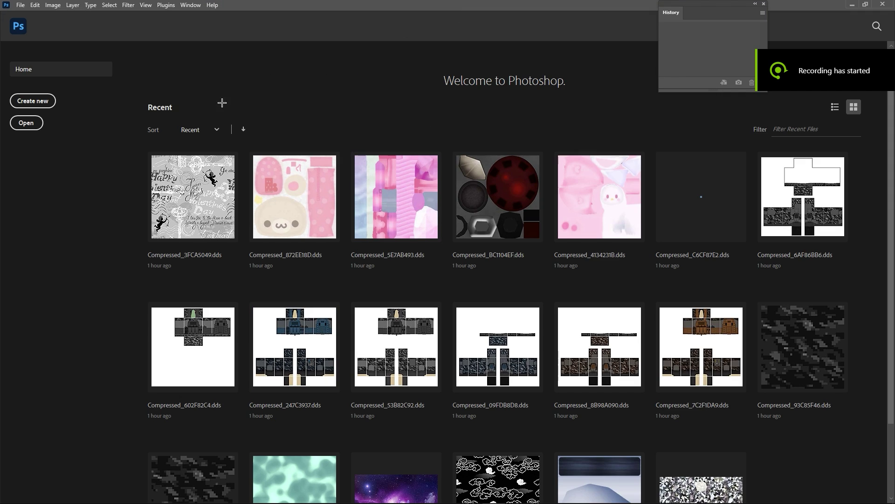
key("super")
key("super")
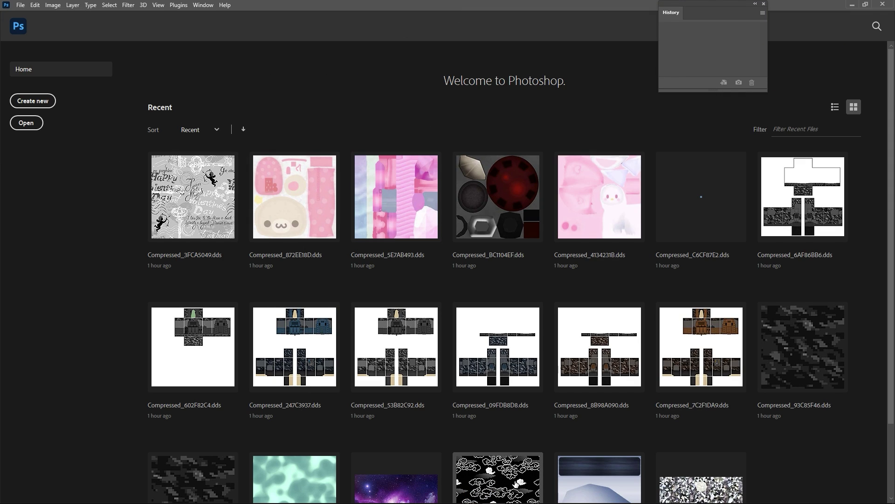
key("super")
type("roblox")
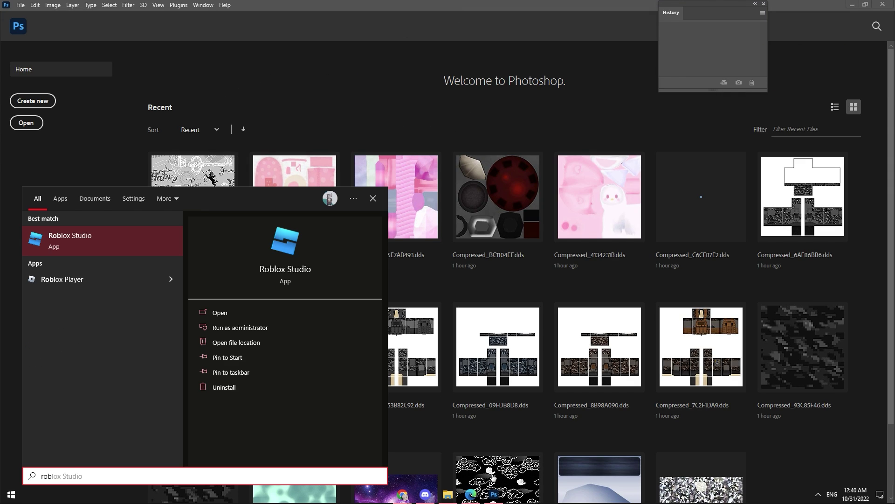
right_click(60, 280)
left_click(177, 390)
key("super")
- Find Roblox Player through the system search and open the version folder that its shortcut points to
key("super")
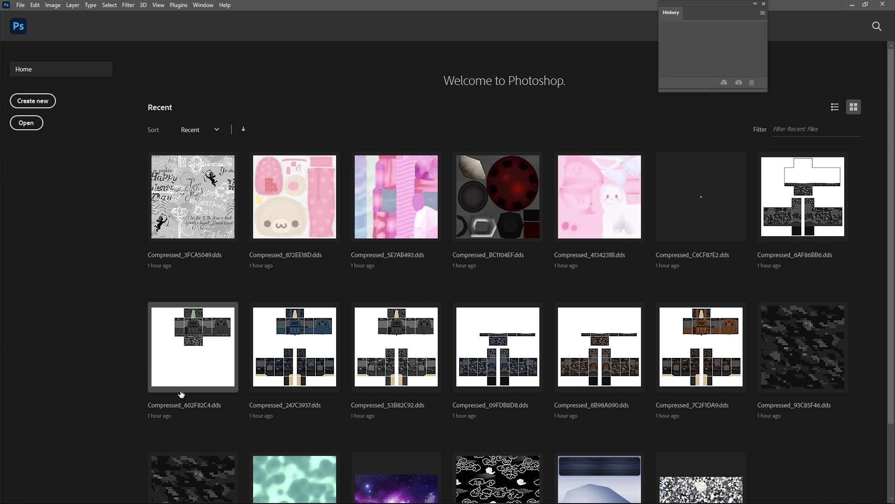
key("super")
type("roblox")
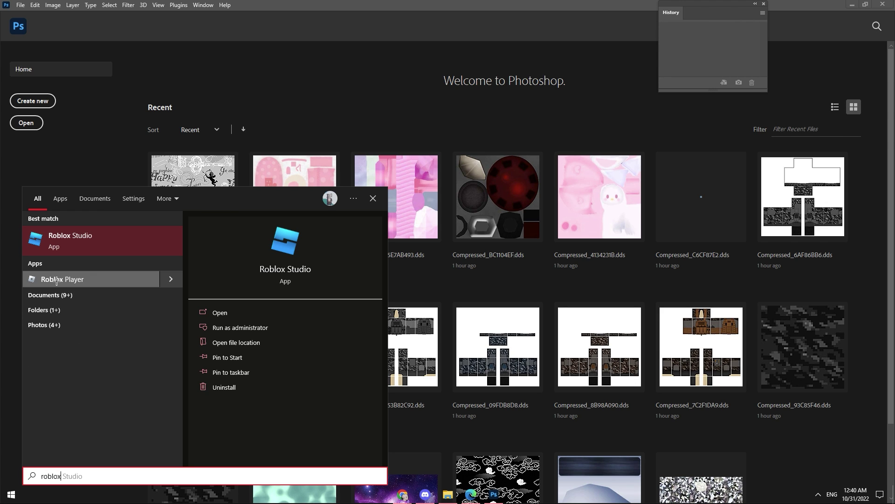
right_click(56, 280)
left_click(99, 308)
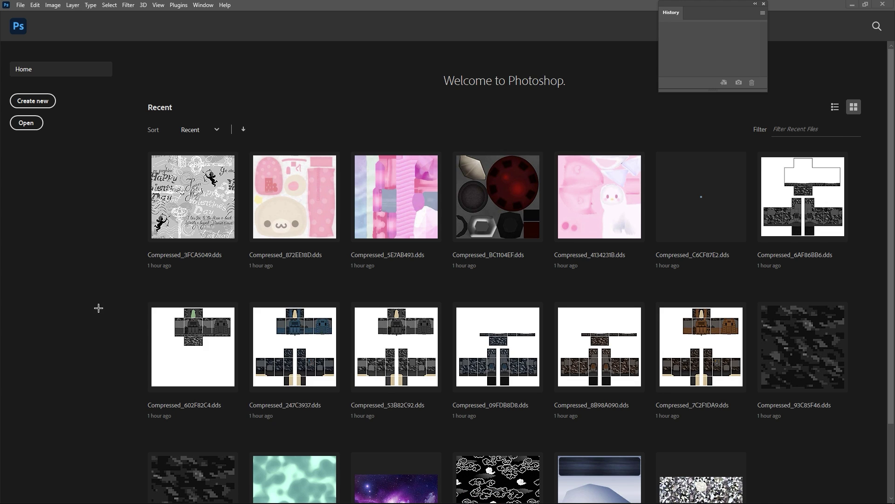
right_click(340, 119)
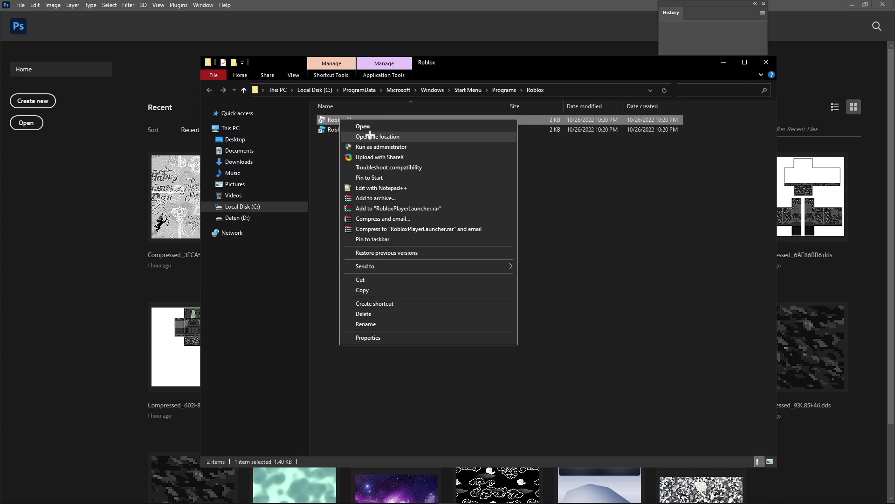
left_click(370, 135)
left_click(513, 355)
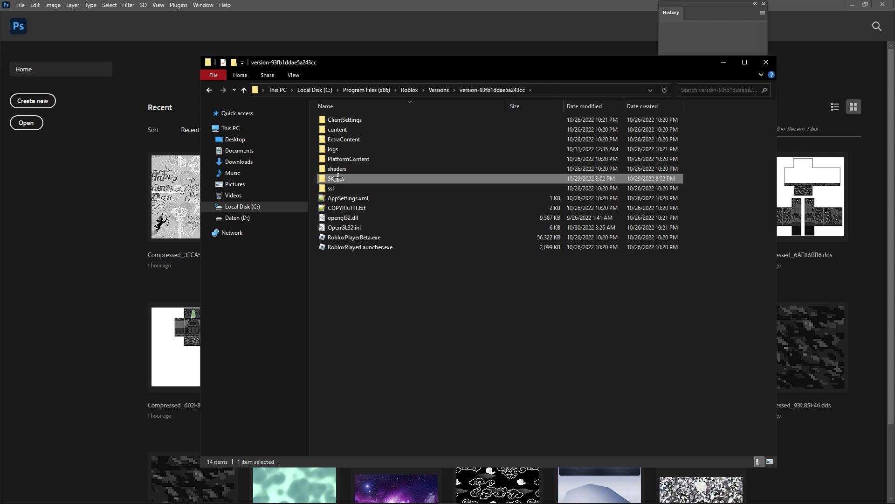
- Open the dumped textures folder SK_Res\dump\textures\RobloxPlayerBeta.exe inside the Roblox version folder
double_click(334, 177)
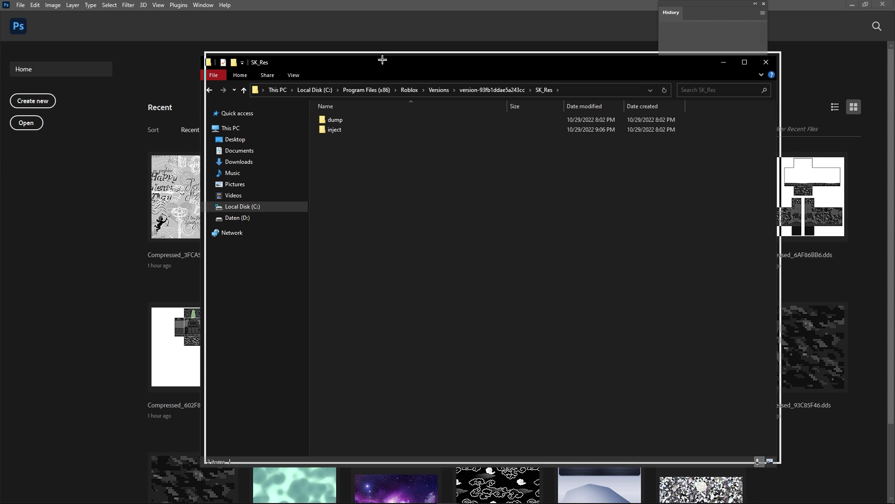
left_click_drag(379, 61, 405, 28)
double_click(361, 86)
double_click(366, 87)
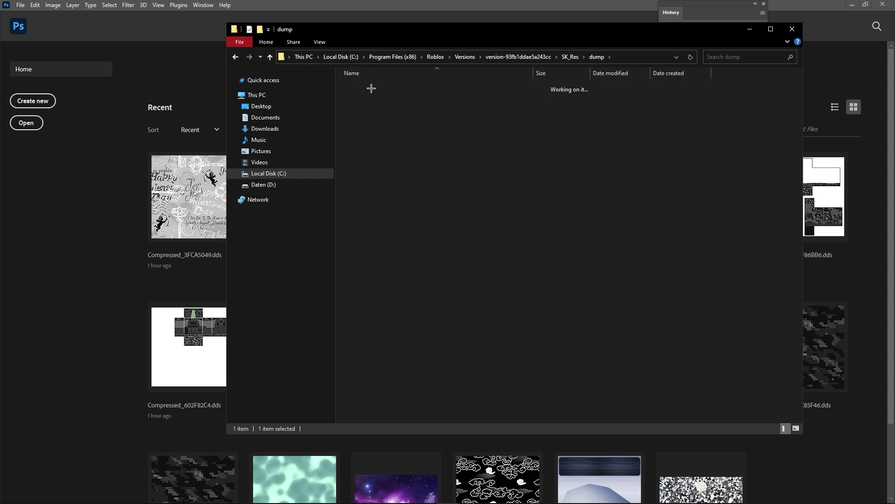
double_click(369, 87)
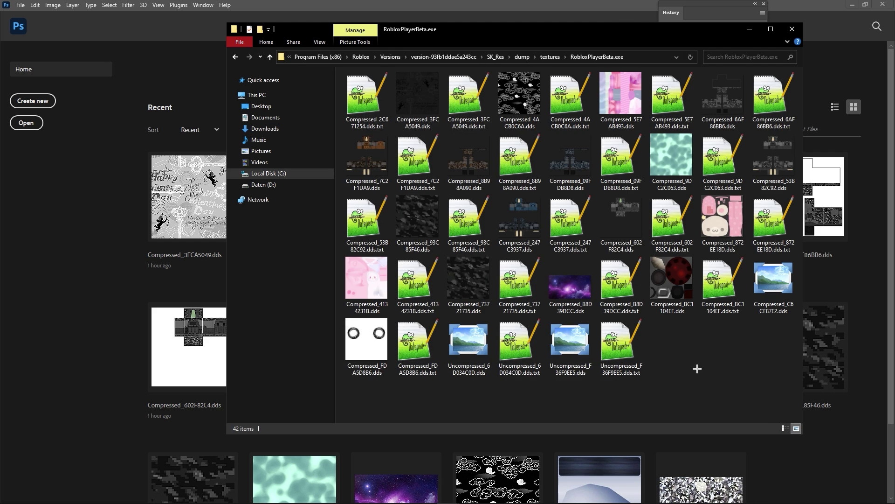
left_click_drag(746, 361, 336, 69)
left_click(714, 353)
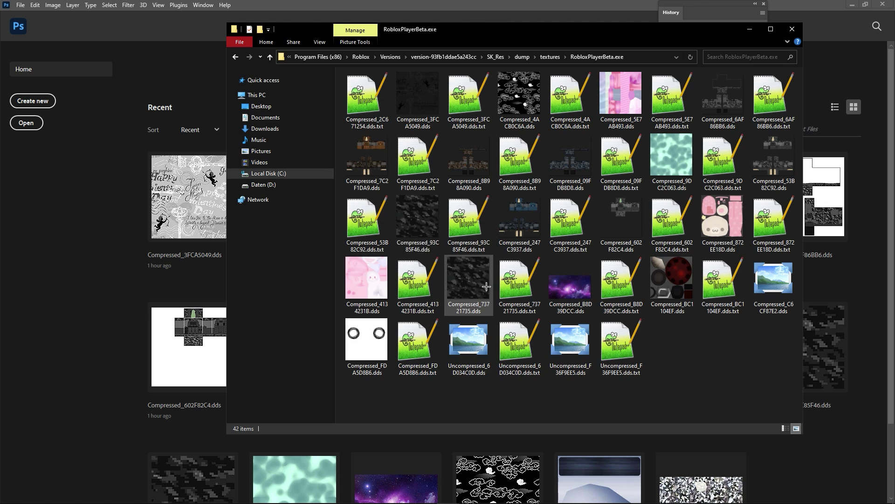
- Open Compressed_93C85F46.dds and Compressed_73721735.dds from the dump folder in Photoshop, with alpha-as-channel, mipmap loading and vertical flip all off
left_click(419, 229)
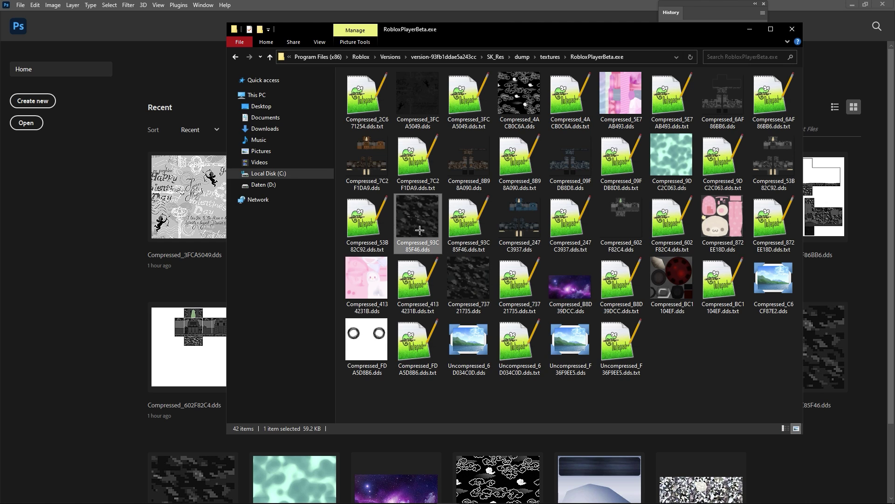
left_click(480, 285, "ctrl")
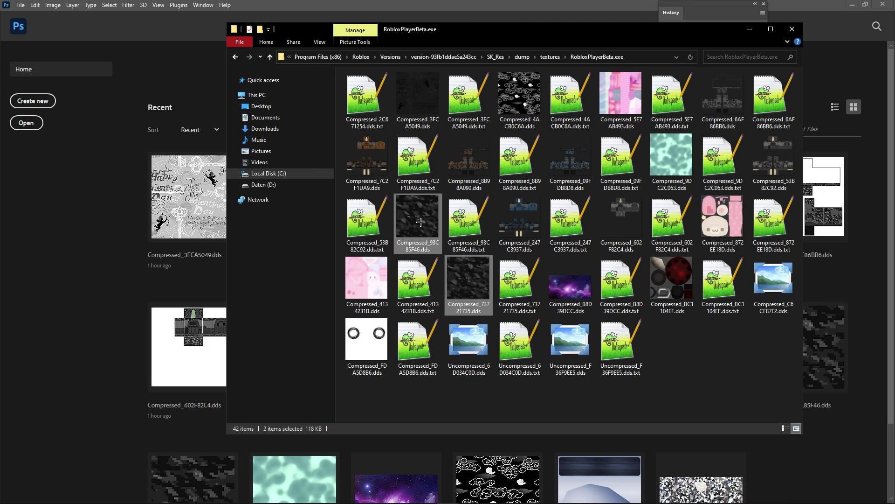
left_click_drag(420, 221, 145, 166)
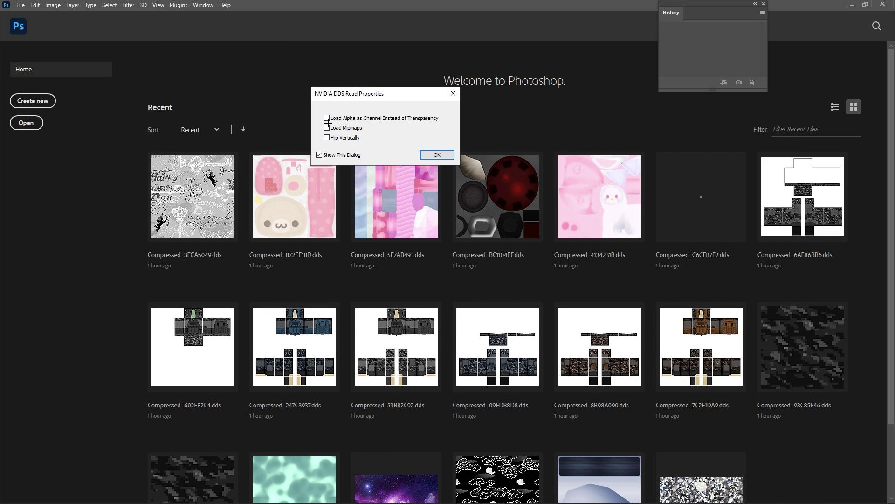
left_click(436, 155)
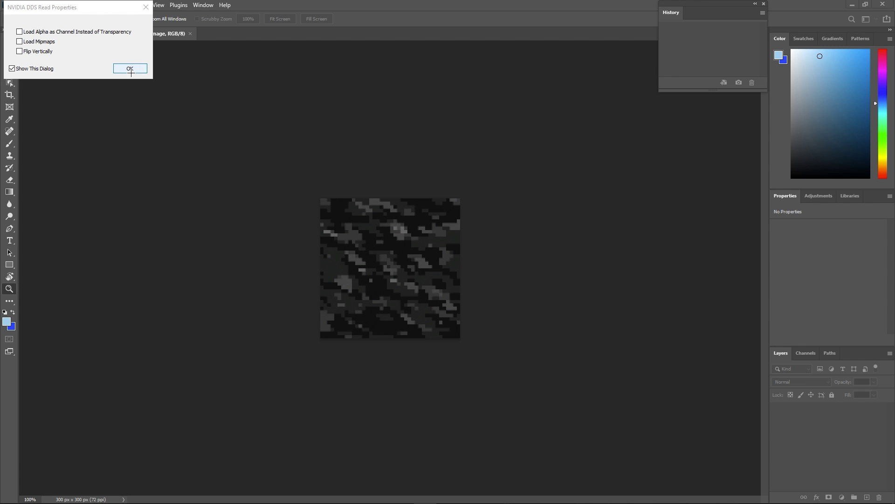
left_click(129, 68)
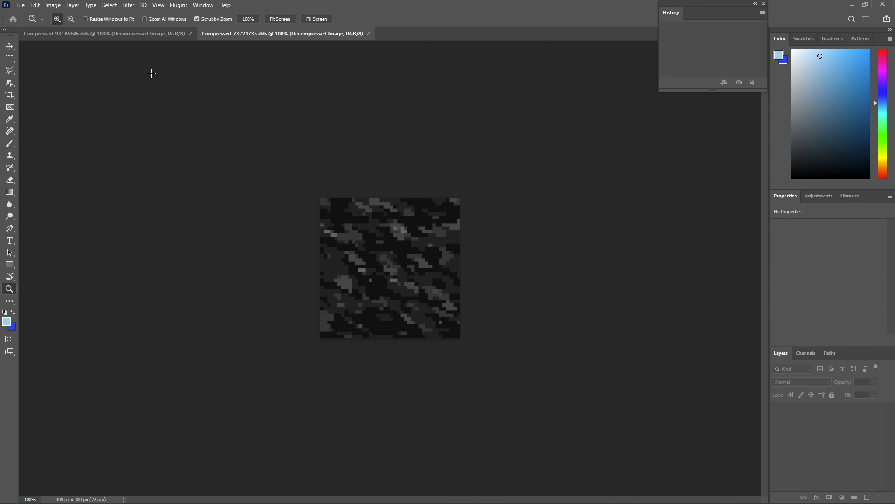
- Compare the two opened camo textures and make Compressed_93C85F46.dds the active document
left_click(144, 35)
left_click(220, 35)
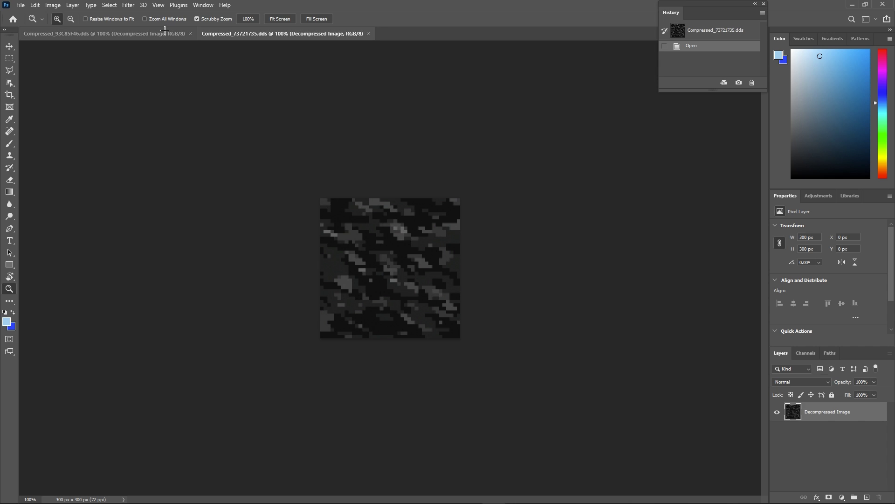
left_click(164, 33)
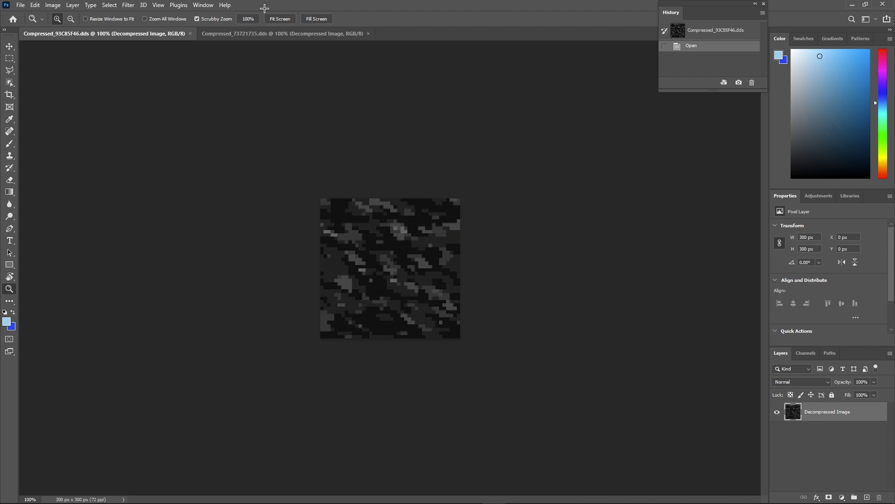
- Colorize the Compressed_93C85F46.dds camo with a Hue/Saturation adjustment at hue 205 and saturation 25
left_click(62, 6)
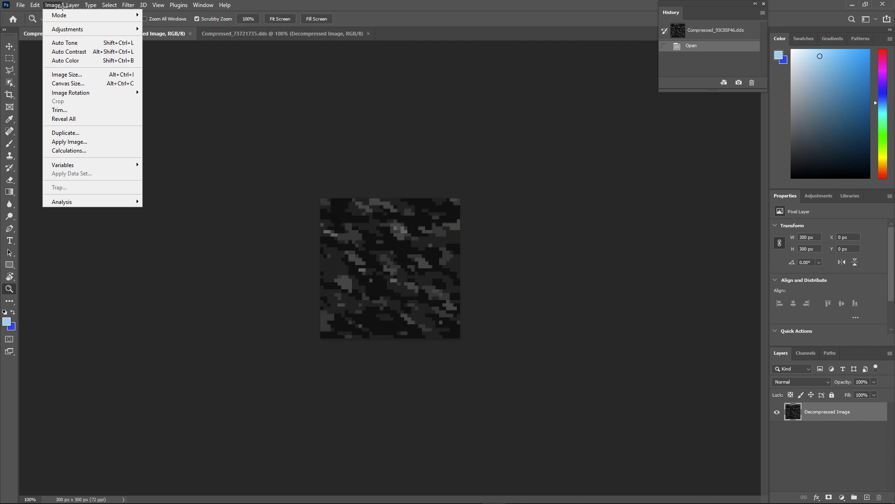
left_click(60, 6)
left_click(57, 6)
left_click(58, 6)
left_click(53, 6)
mouse_move(63, 33)
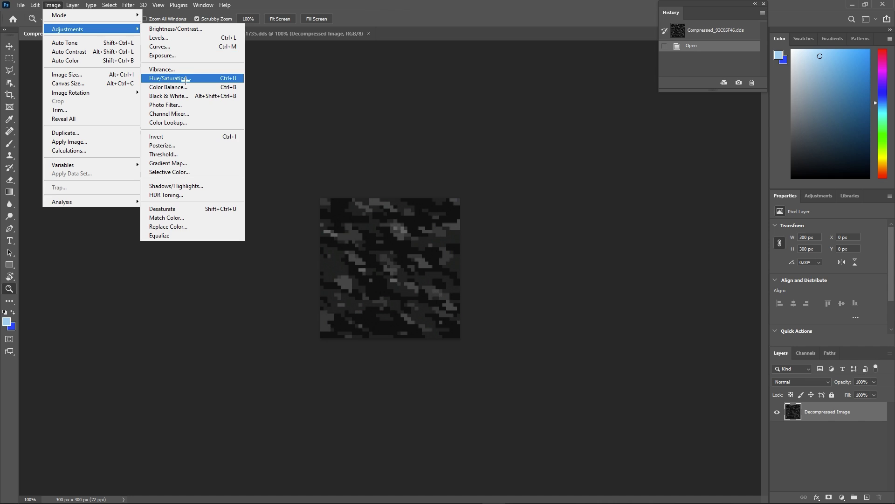
left_click(203, 79)
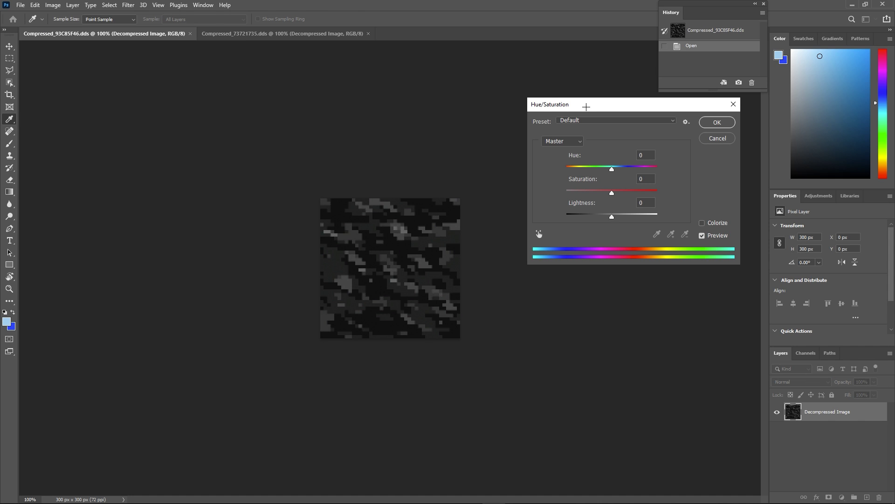
left_click_drag(586, 107, 510, 87)
left_click(634, 203)
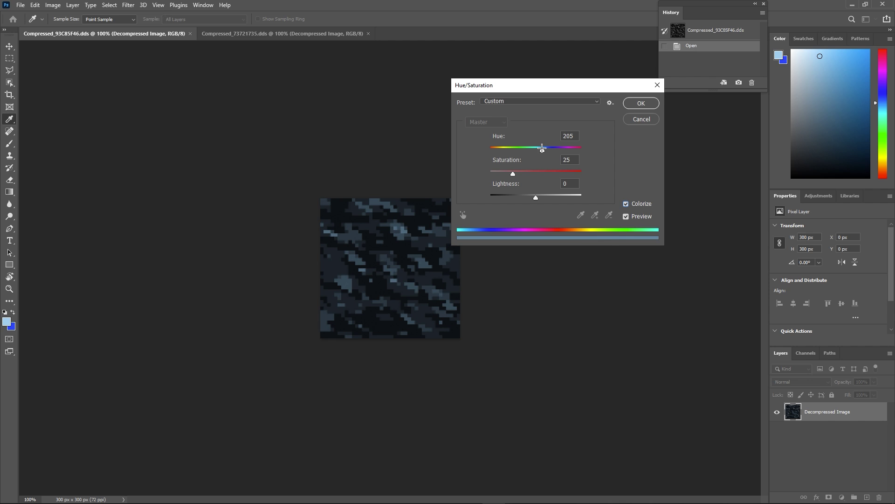
mouse_move(542, 148)
left_mouse_down()
mouse_move(512, 148)
mouse_move(569, 149)
mouse_move(553, 152)
left_mouse_up()
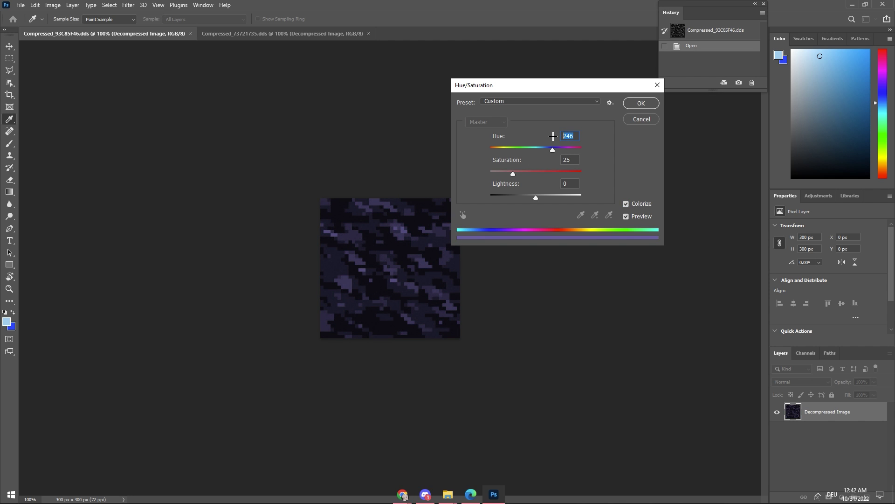
type("205")
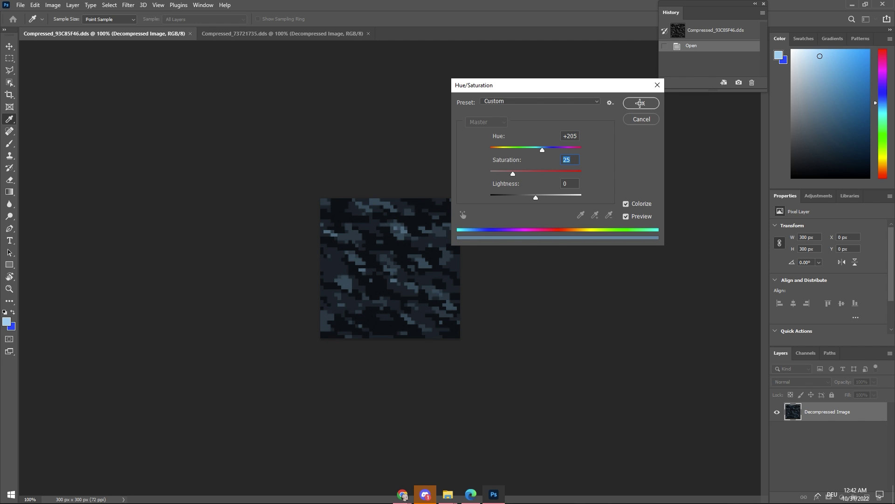
left_click(640, 103)
key("z")
- Apply the same colorized Hue/Saturation adjustment, hue 205 and saturation 25, to Compressed_73721735.dds
left_click(228, 33)
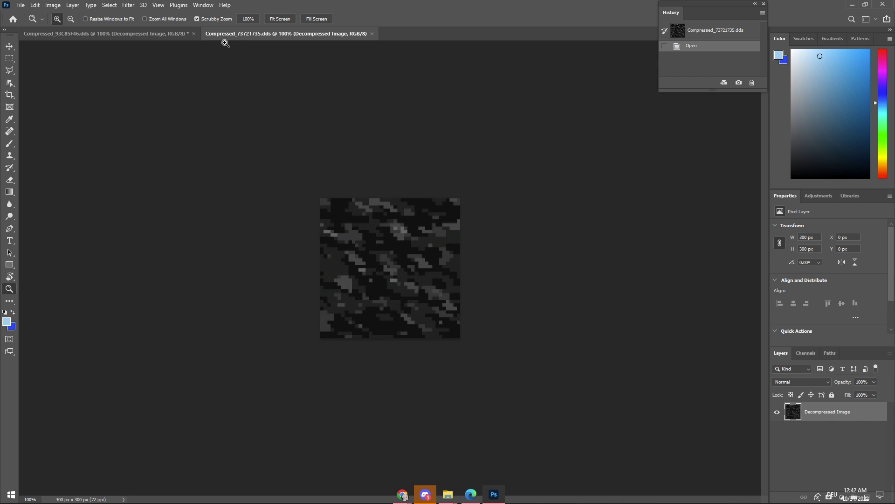
left_click(53, 5)
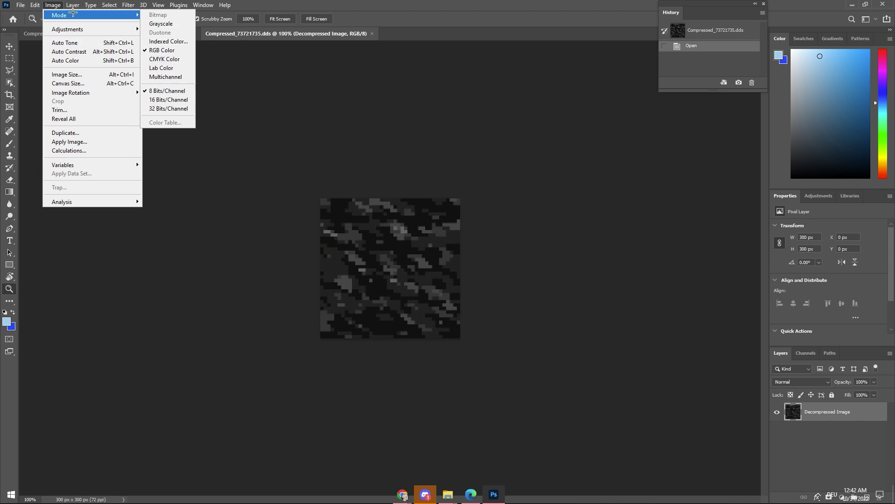
mouse_move(68, 29)
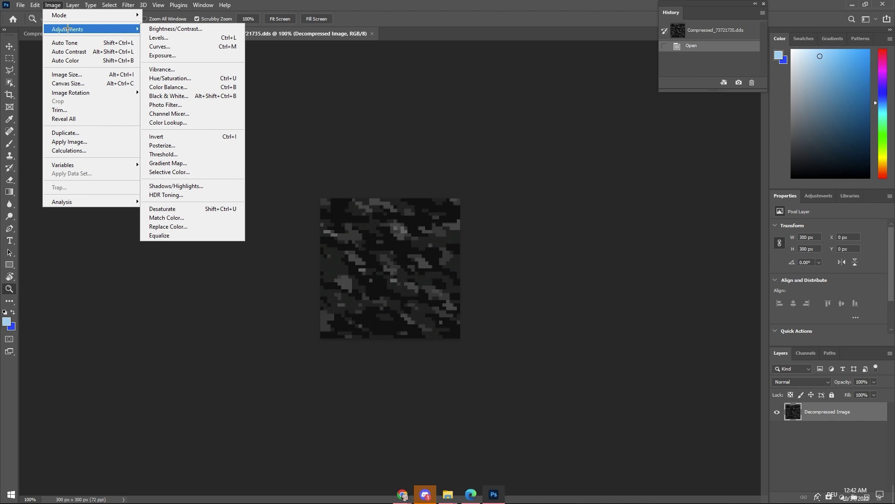
left_click(179, 78)
left_click(626, 204)
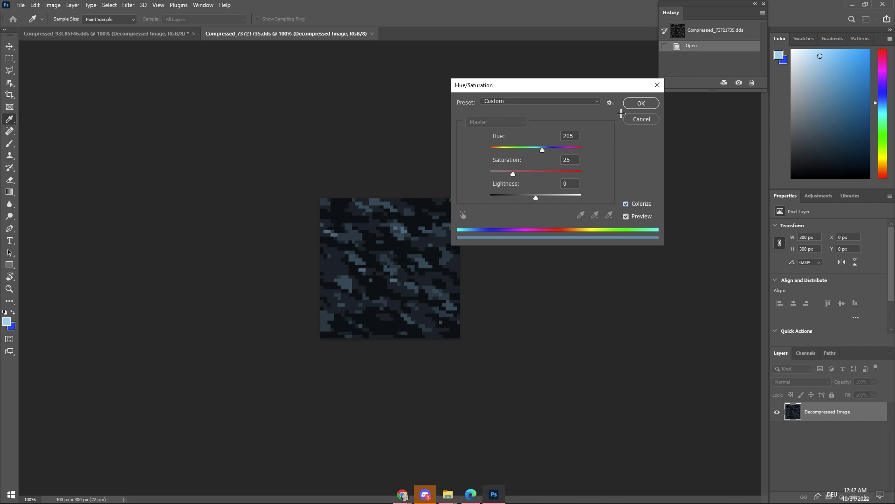
left_click(645, 102)
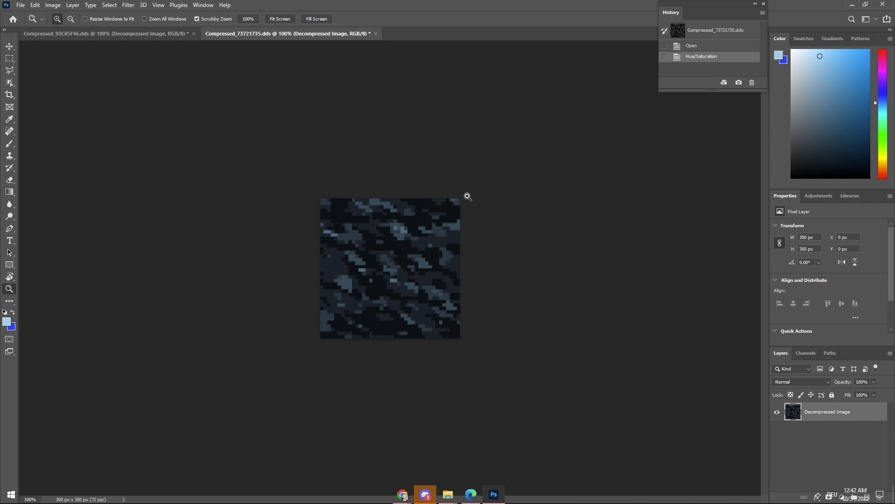
- Save the recolored Compressed_93C85F46.dds as 93C85F46.dds in the SK_Res\inject\textures folder, removing the Compressed_ prefix from its name
left_click(89, 36)
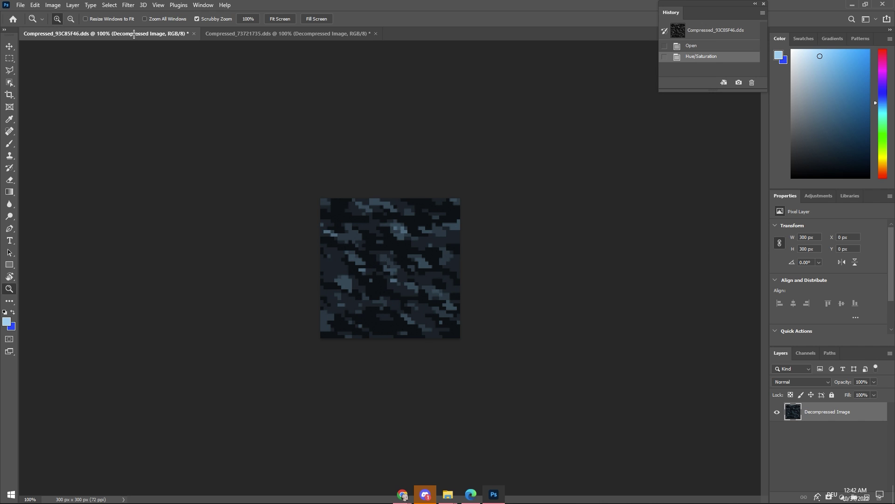
left_click(20, 5)
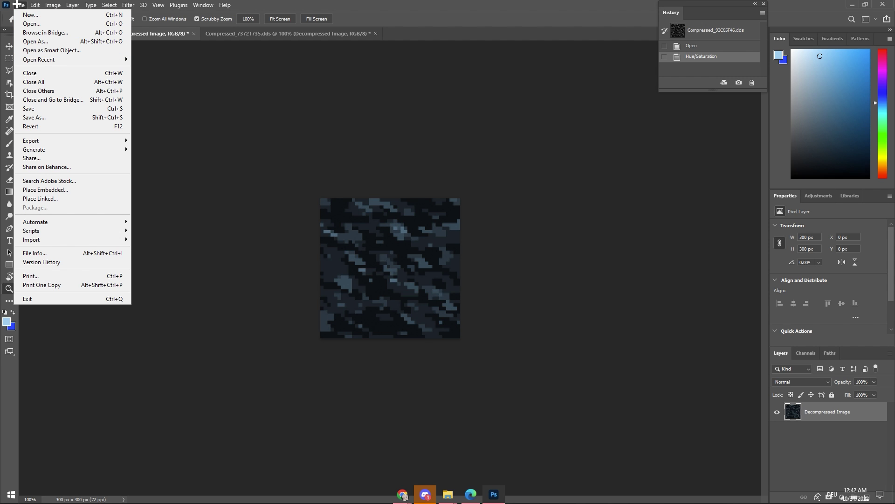
mouse_move(43, 139)
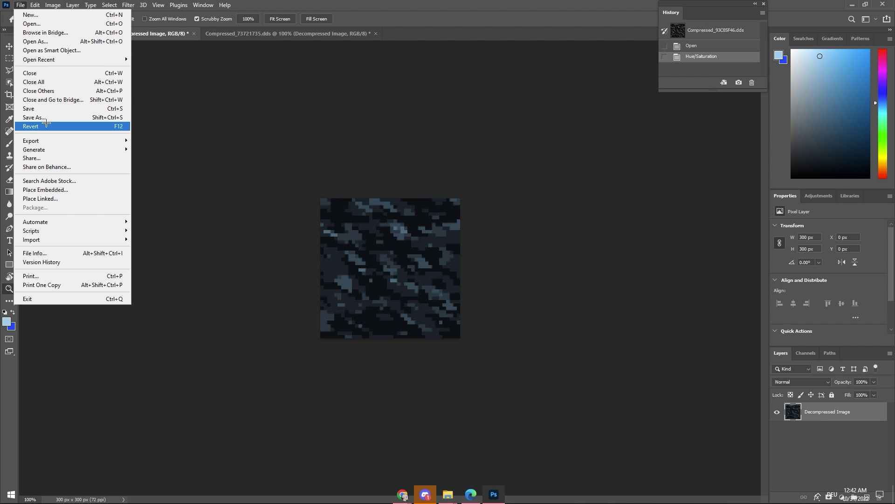
left_click(45, 117)
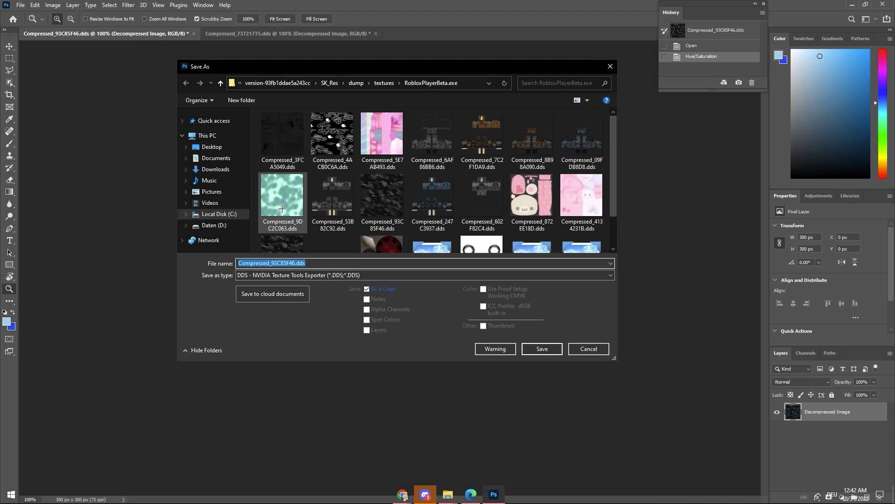
left_click(329, 81)
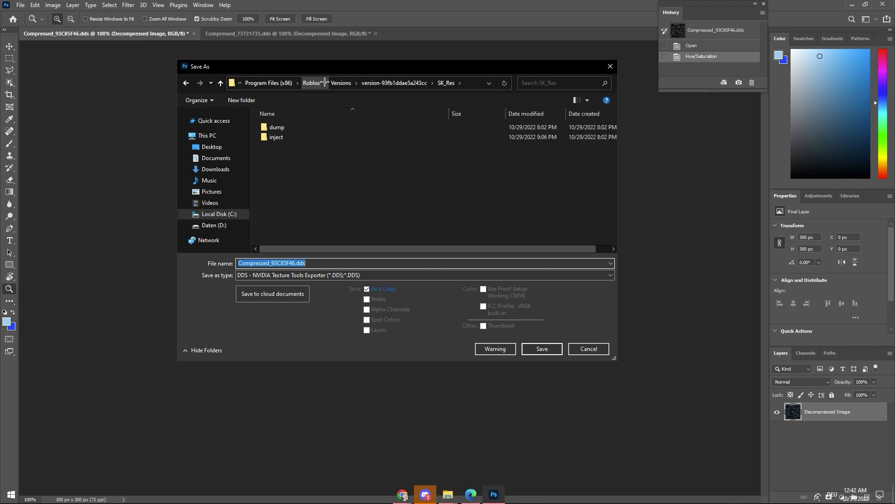
double_click(279, 138)
double_click(274, 142)
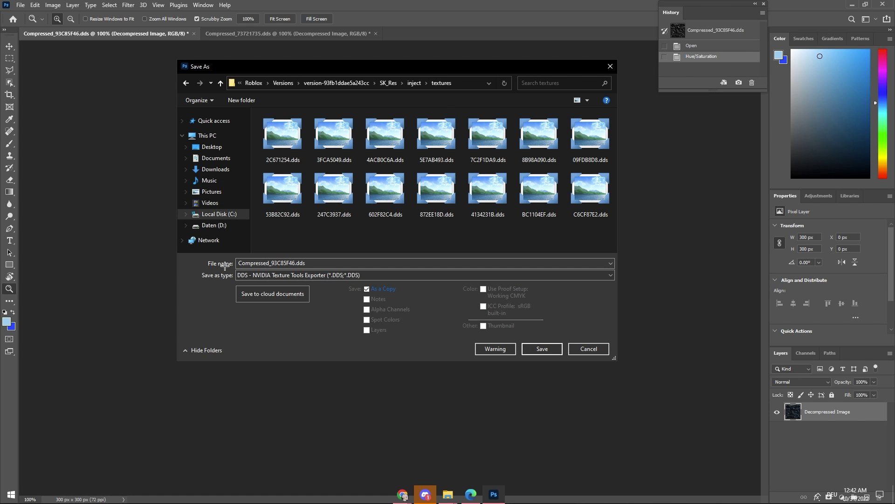
left_click(271, 263)
left_click(272, 263)
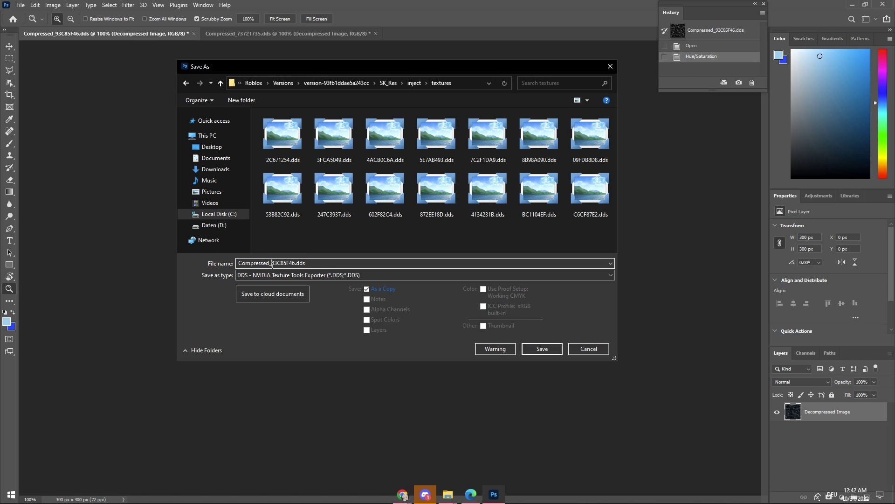
key("BackSpace")
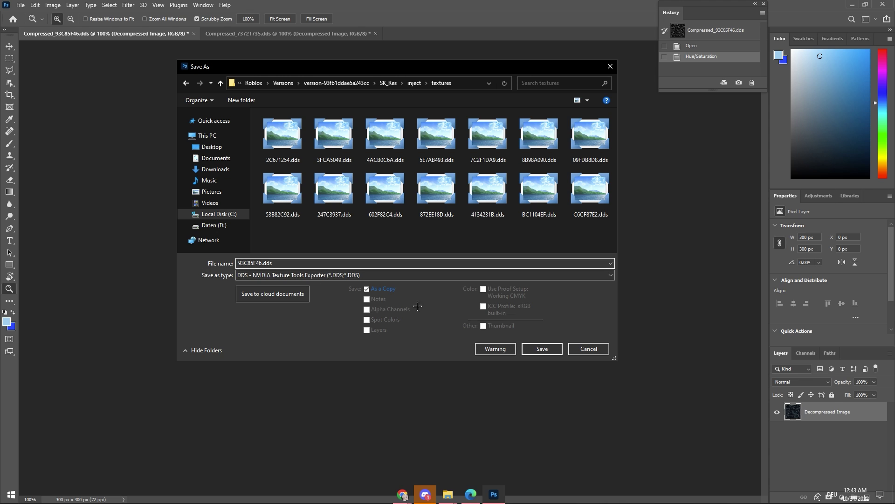
left_click(541, 349)
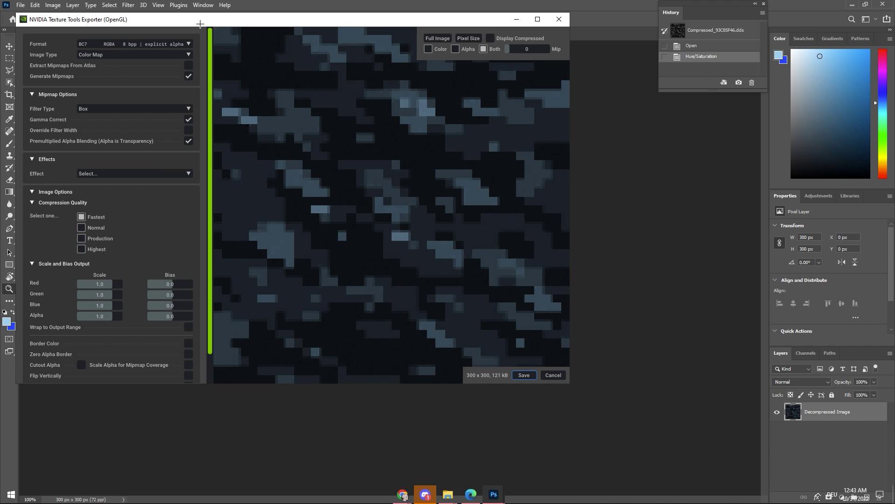
- Export 93C85F46.dds from the NVIDIA Texture Tools Exporter in the 8.8.8.8 BGRA 32 bpp unsigned format
left_click_drag(217, 21, 437, 95)
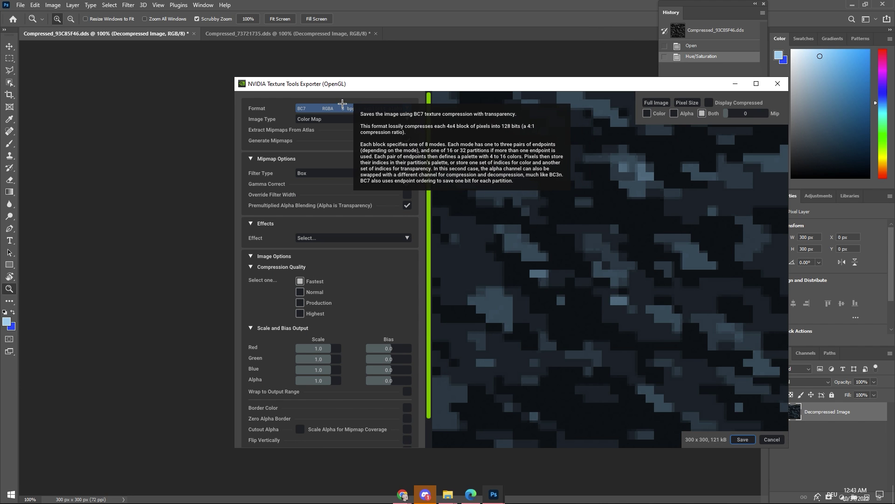
left_click(373, 108)
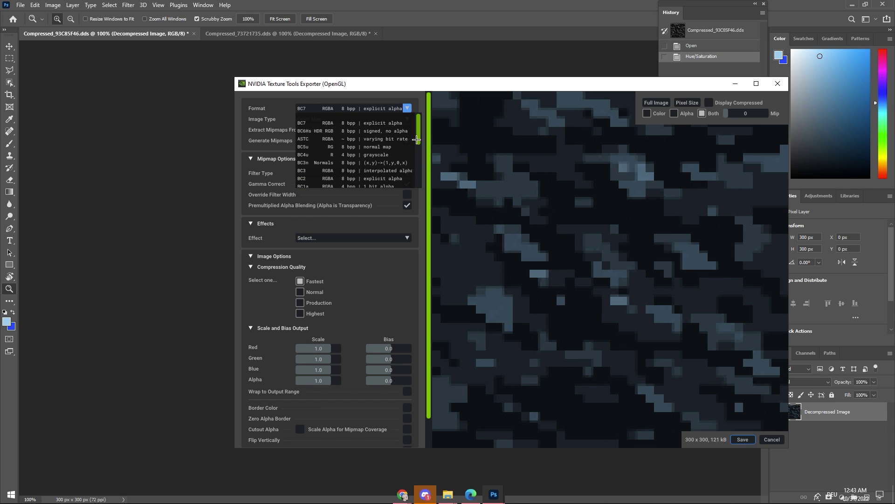
left_click_drag(416, 140, 421, 162)
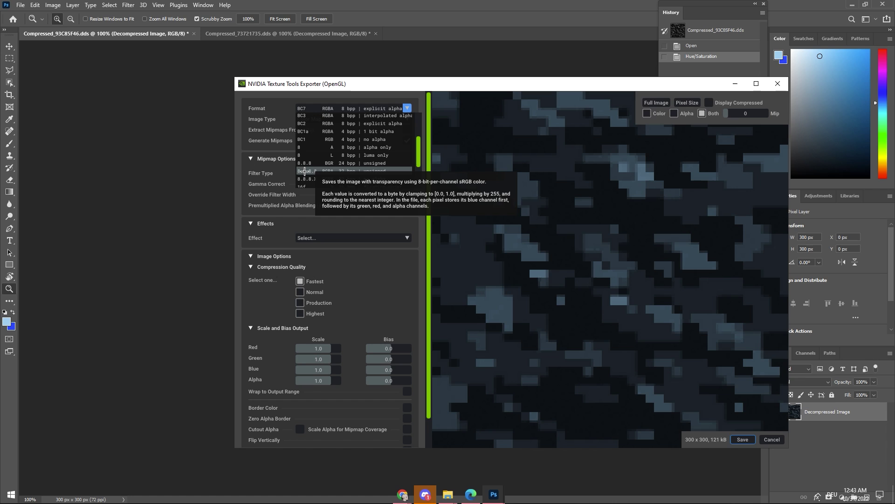
left_click(335, 171)
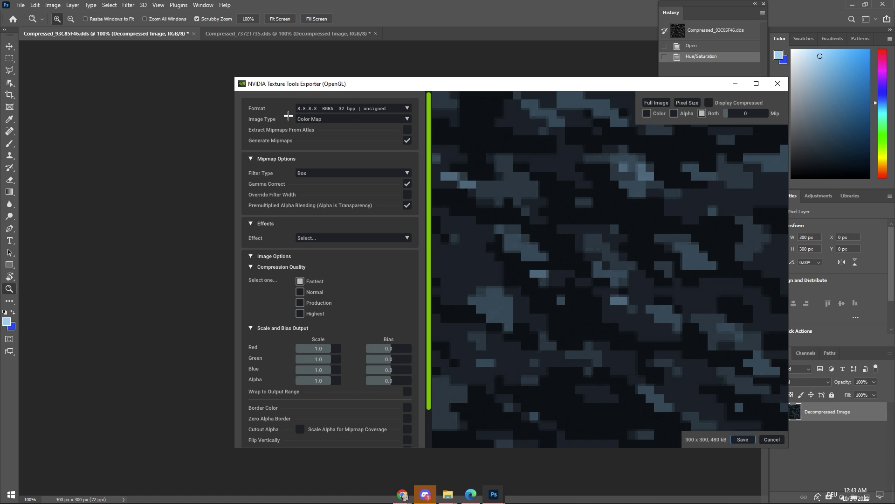
left_click(744, 440)
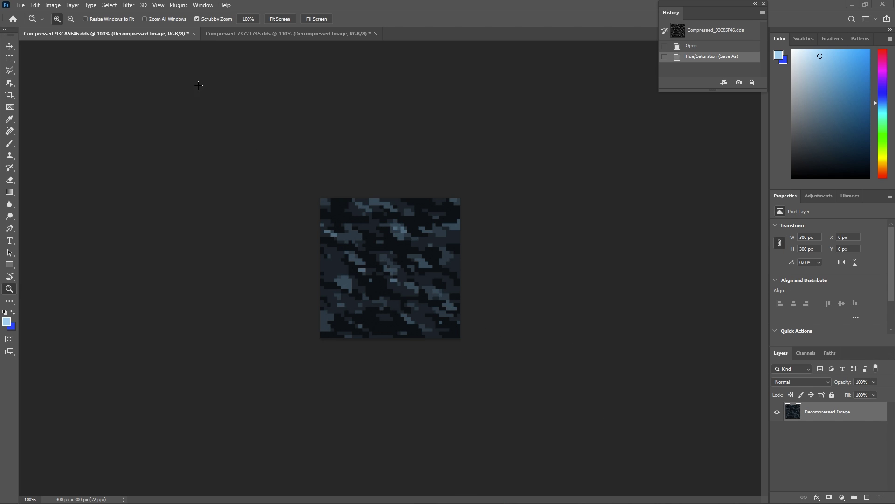
- Save the recolored Compressed_73721735.dds as 73721735.dds in SK_Res\inject\textures, using the 8.8.8.8 BGRA 32 bpp unsigned format
key("ctrl+Tab")
left_click(19, 5)
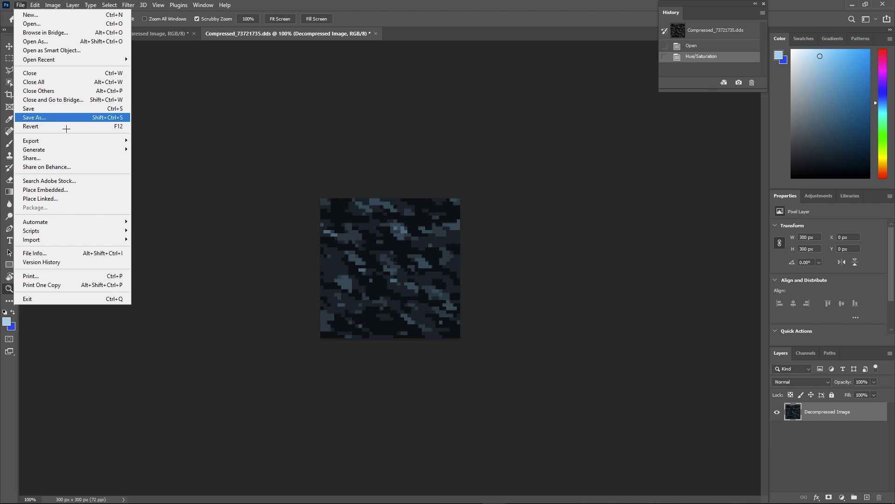
left_click(67, 118)
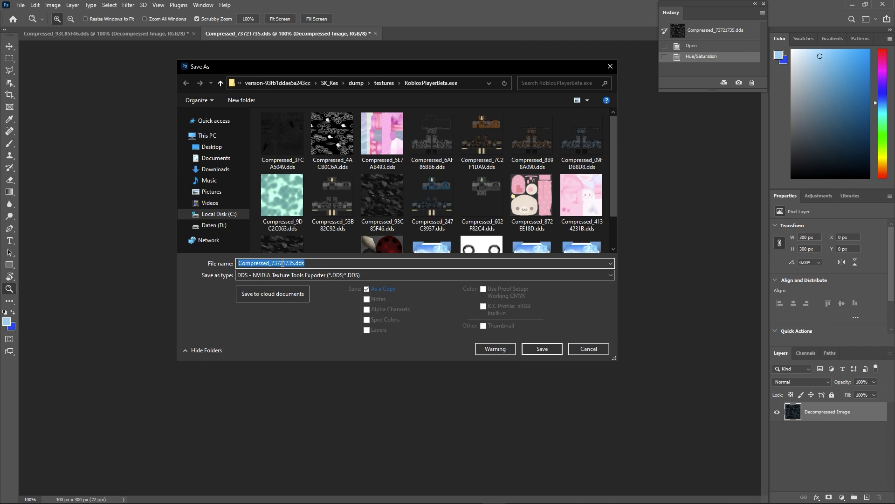
left_click_drag(271, 263, 238, 263)
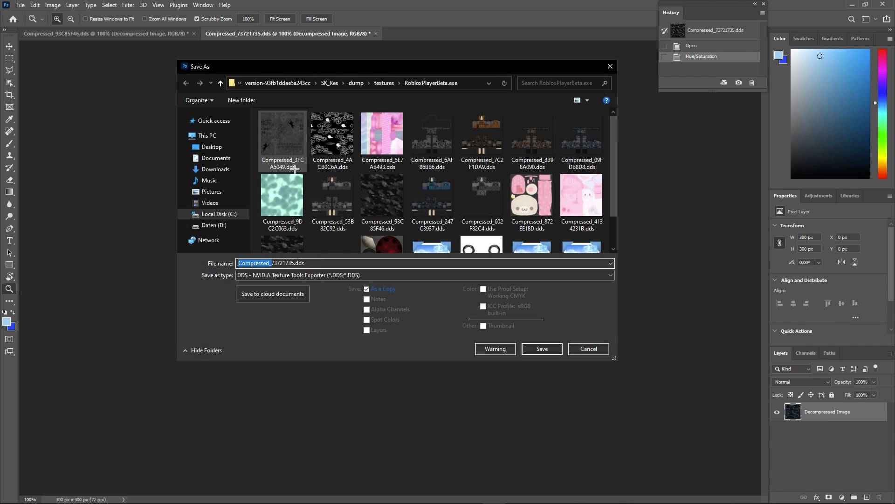
key("BackSpace")
left_click(330, 83)
left_click(303, 138)
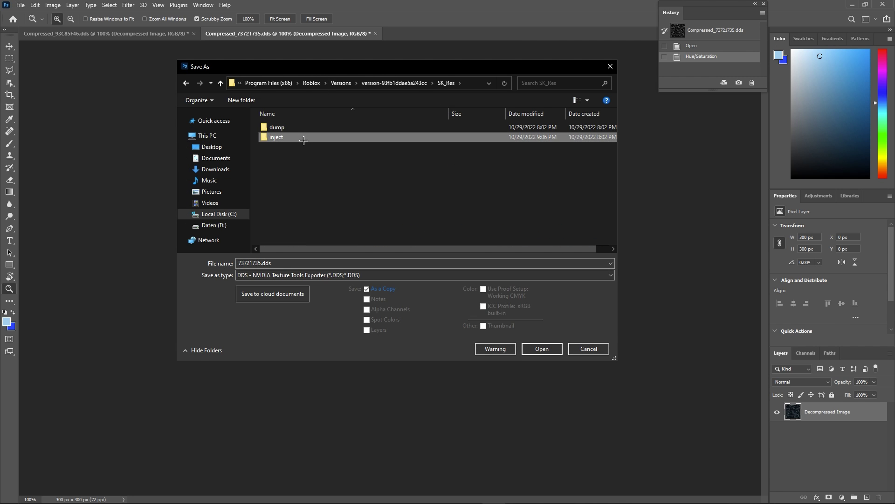
double_click(304, 138)
double_click(301, 140)
left_click(542, 348)
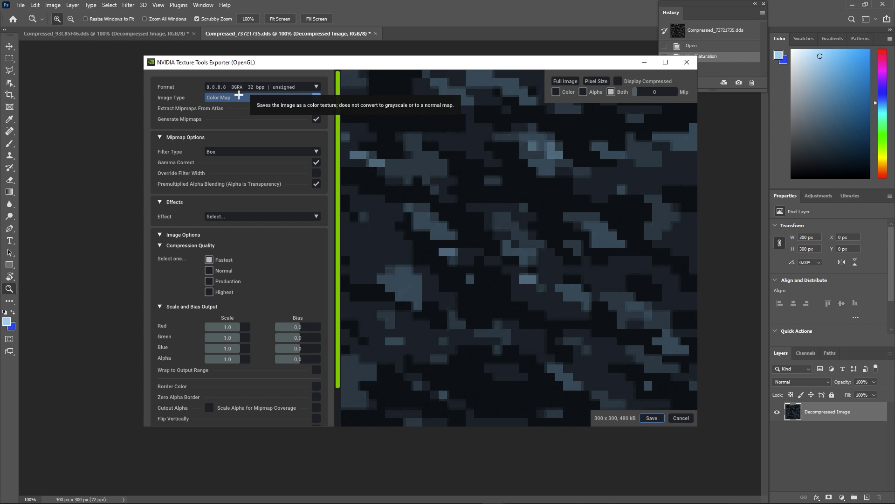
left_click(653, 418)
- Close Photoshop without saving the changes to the two original dumped textures
left_click_drag(441, 6, 408, 54)
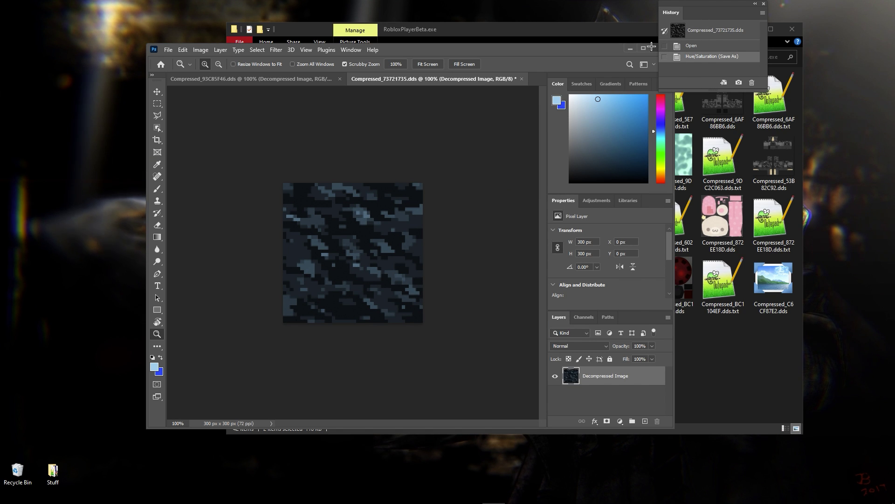
left_click(656, 48)
left_click(406, 195)
left_click(407, 196)
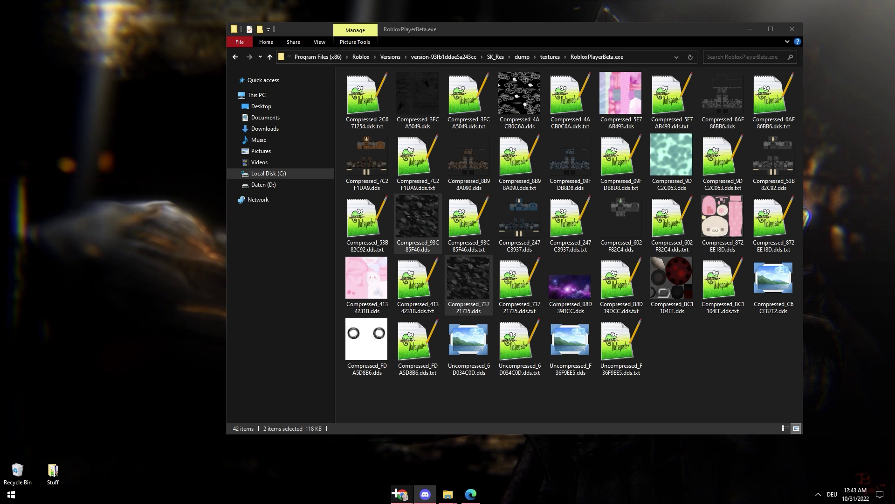
- Switch to Chrome and launch Phantom Forces from its Roblox page
mouse_move(402, 494)
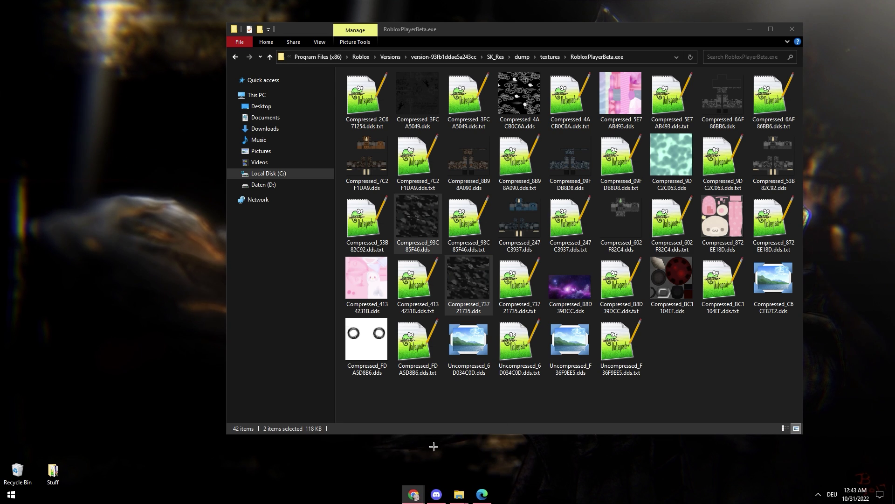
left_click(367, 459)
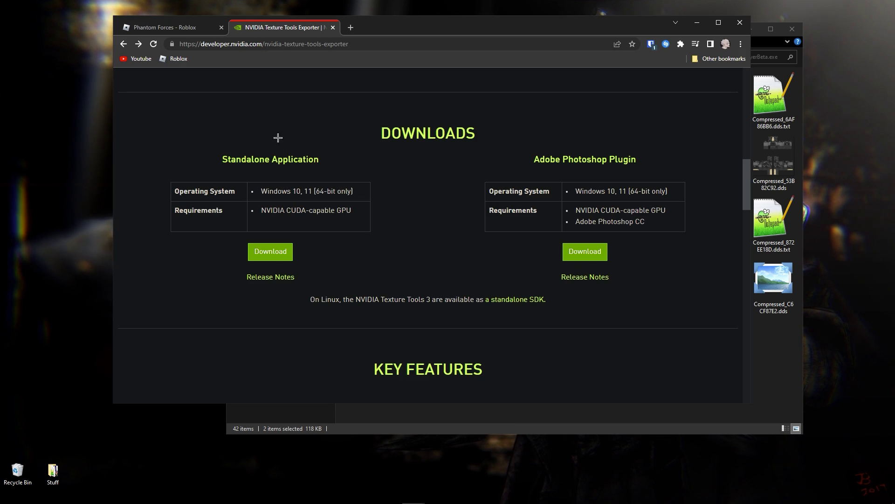
left_click(168, 27)
left_click(601, 225)
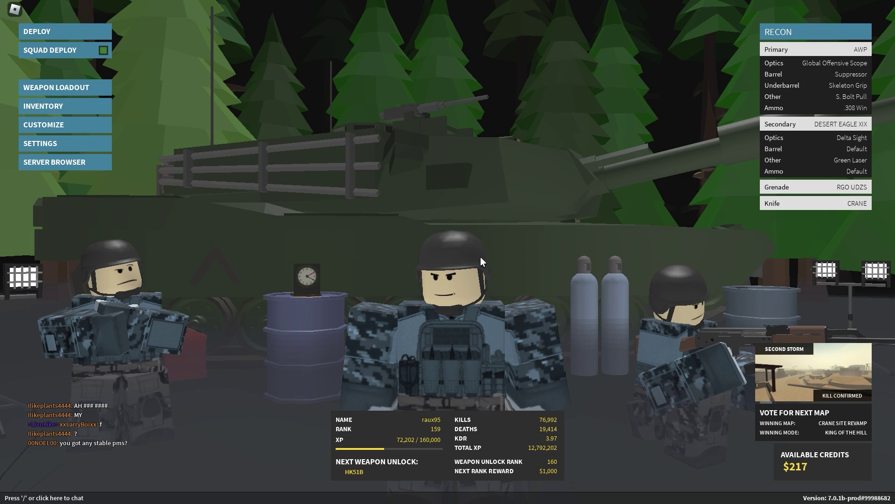
- Deploy into the match and switch to the secondary pistol to examine the recolored camo on the arms
left_click(102, 33)
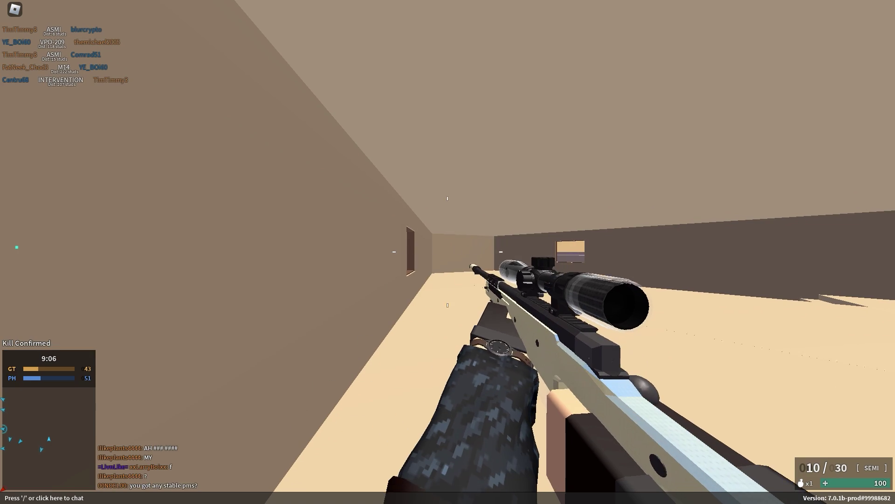
key("3")
key("2")
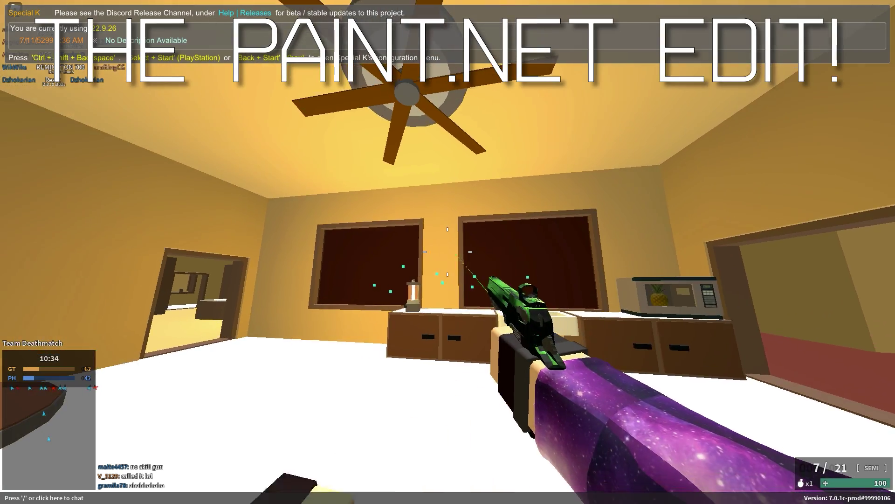
- Walk around the building, aim and fire the pistol once to inspect the sleeve textures in motion
key("w")
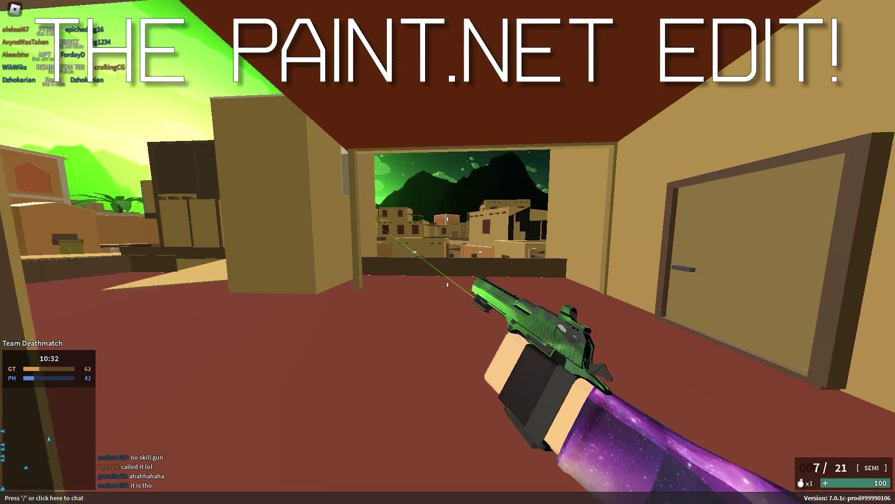
key("w")
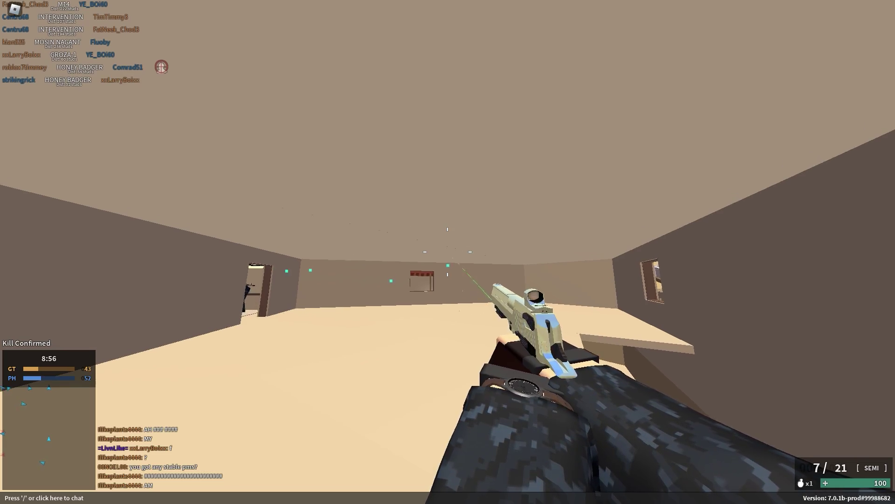
key("w")
right_click(447, 251)
left_click(448, 252)
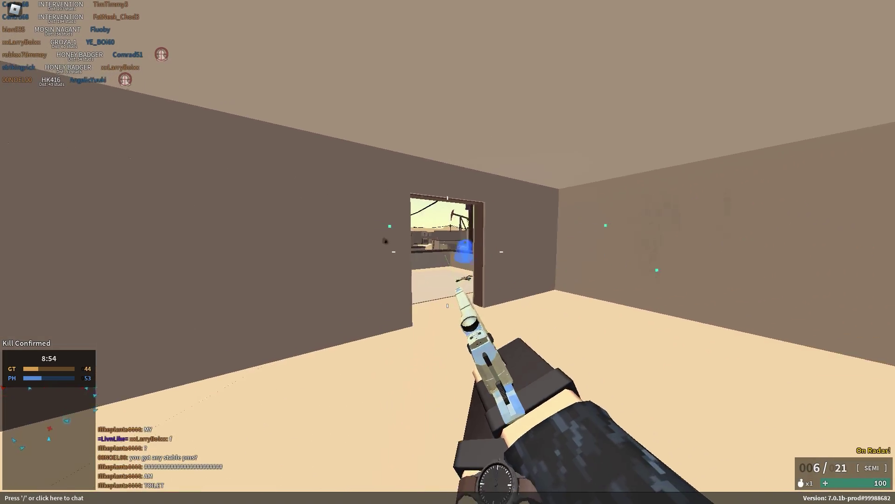
key("w")
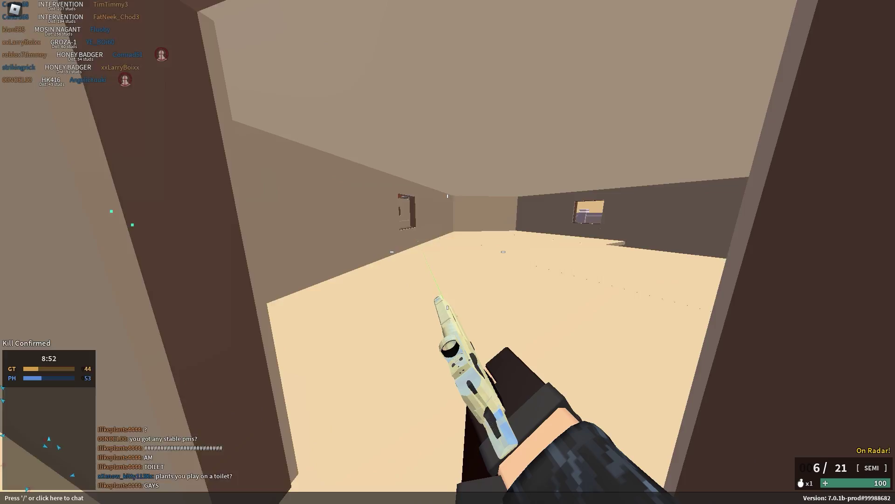
- Check the Roblox in-game settings, including graphics quality, and view the match leaderboard
key("Escape")
left_click(405, 108)
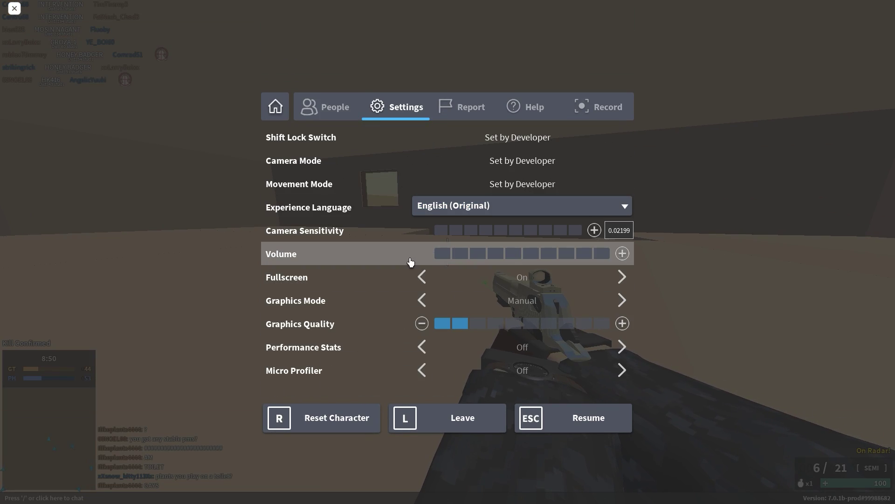
key("Escape")
key("Tab")
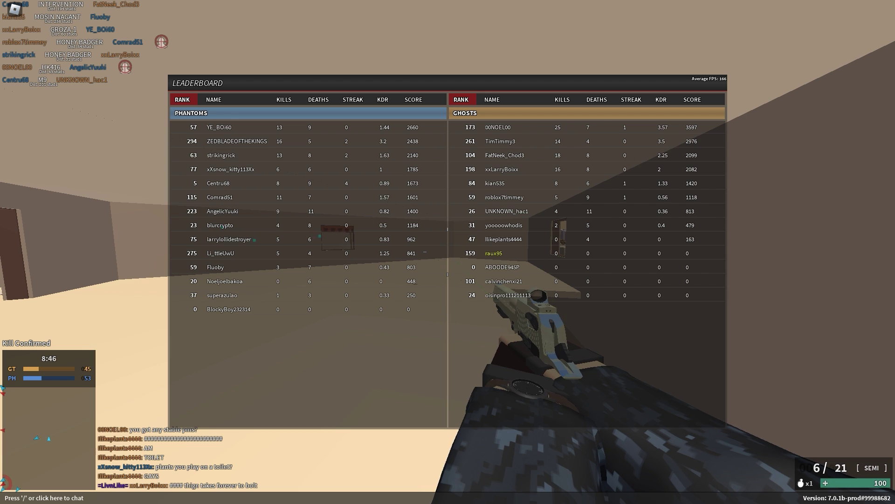
key("w")
key("s")
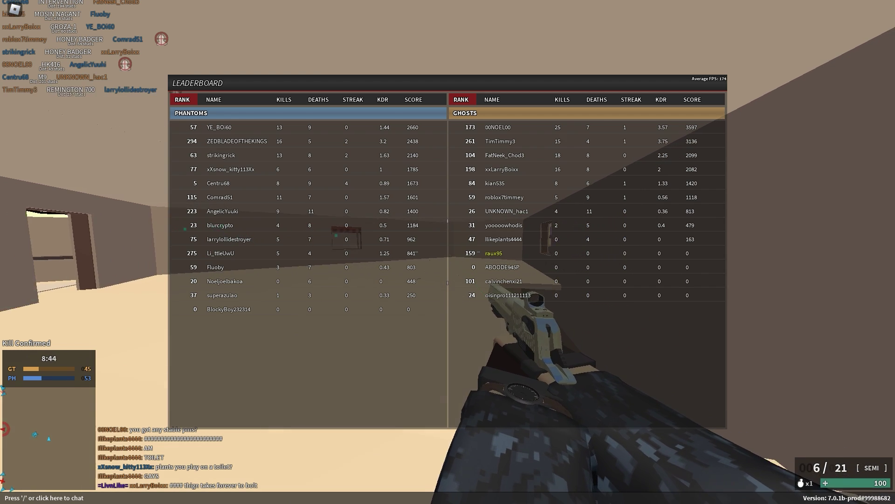
key("Tab")
key("d")
key("a")
key("w")
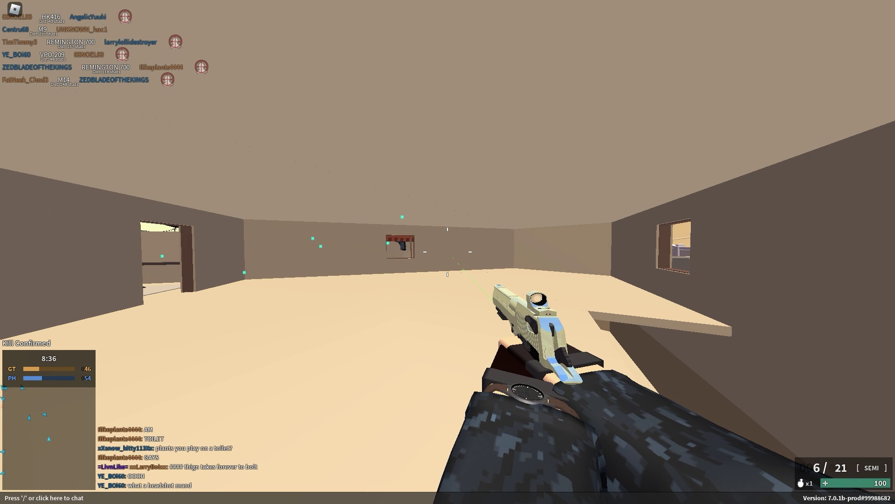
key("w")
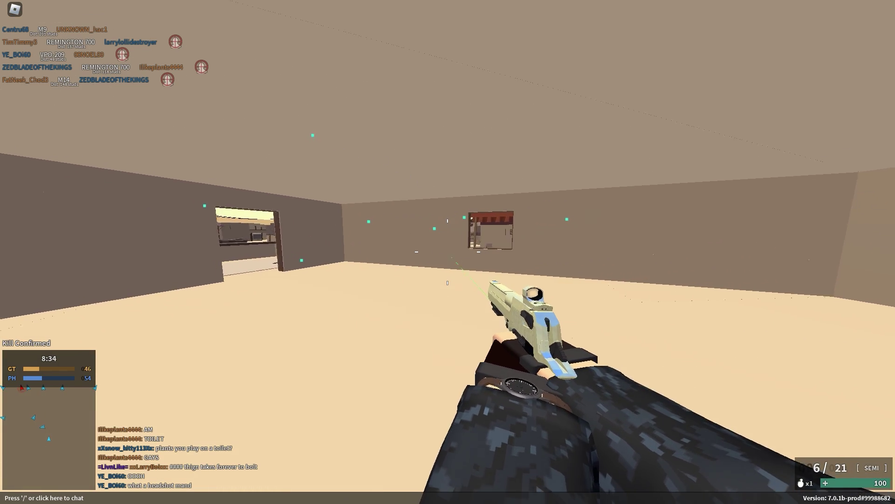
key("a")
key("s")
key("d")
key("w")
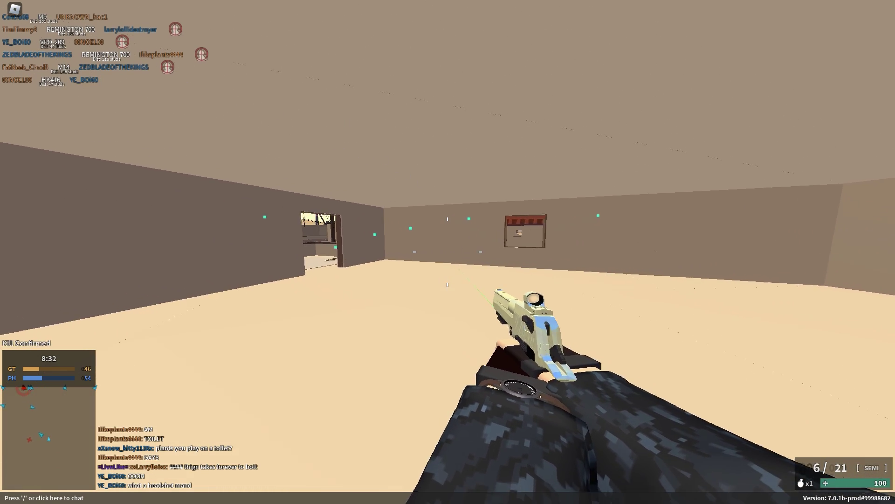
key("a")
key("s")
key("d")
key("w")
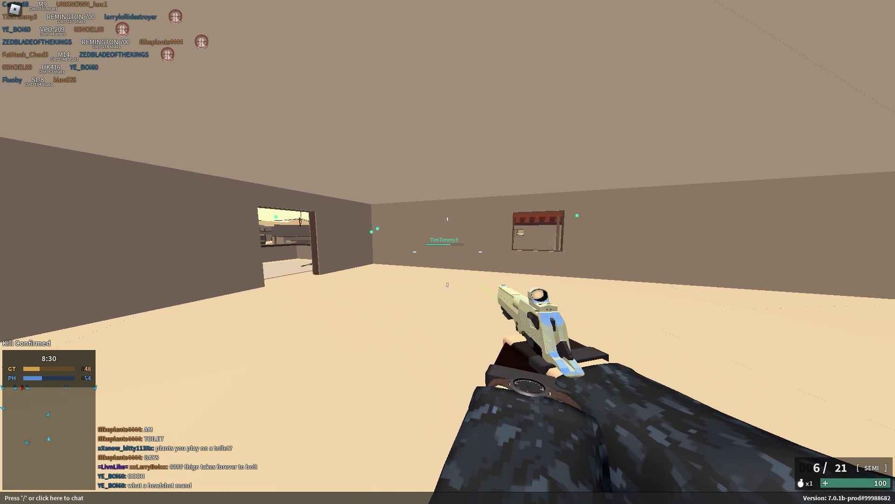